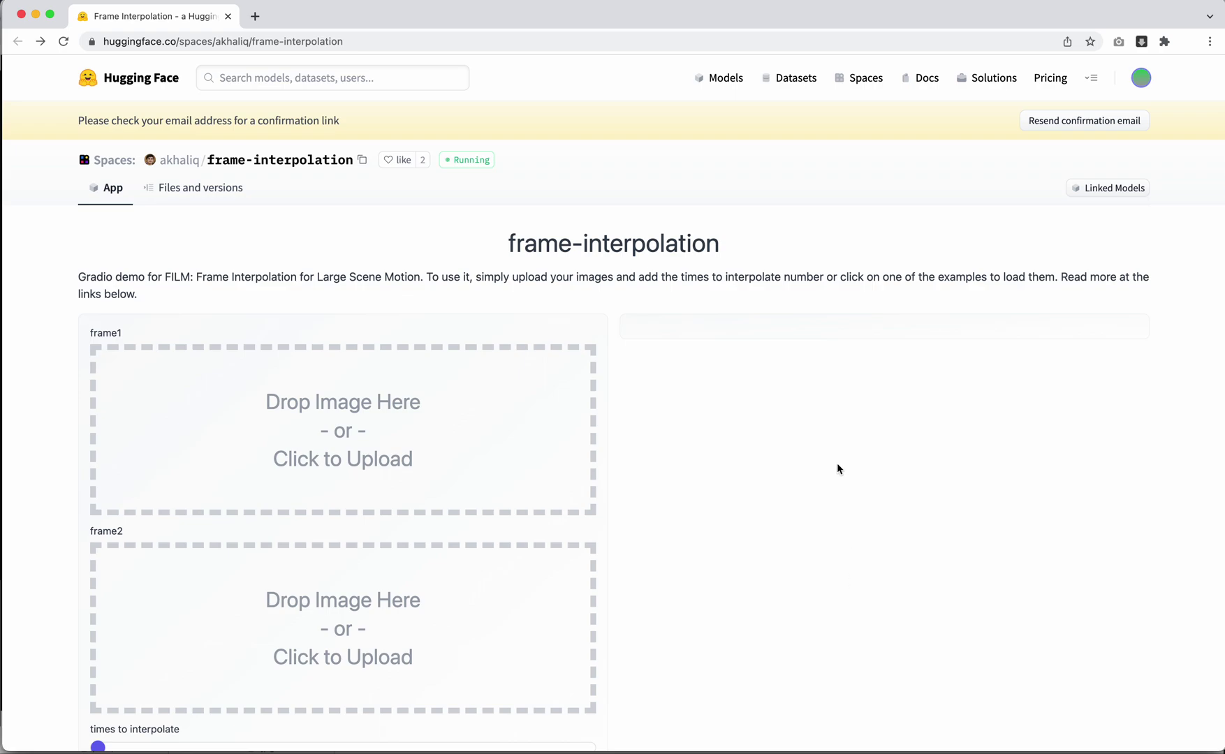
{"action": "scroll", "coordinate": [839, 470], "scroll_direction": "down", "scroll_amount": 1}
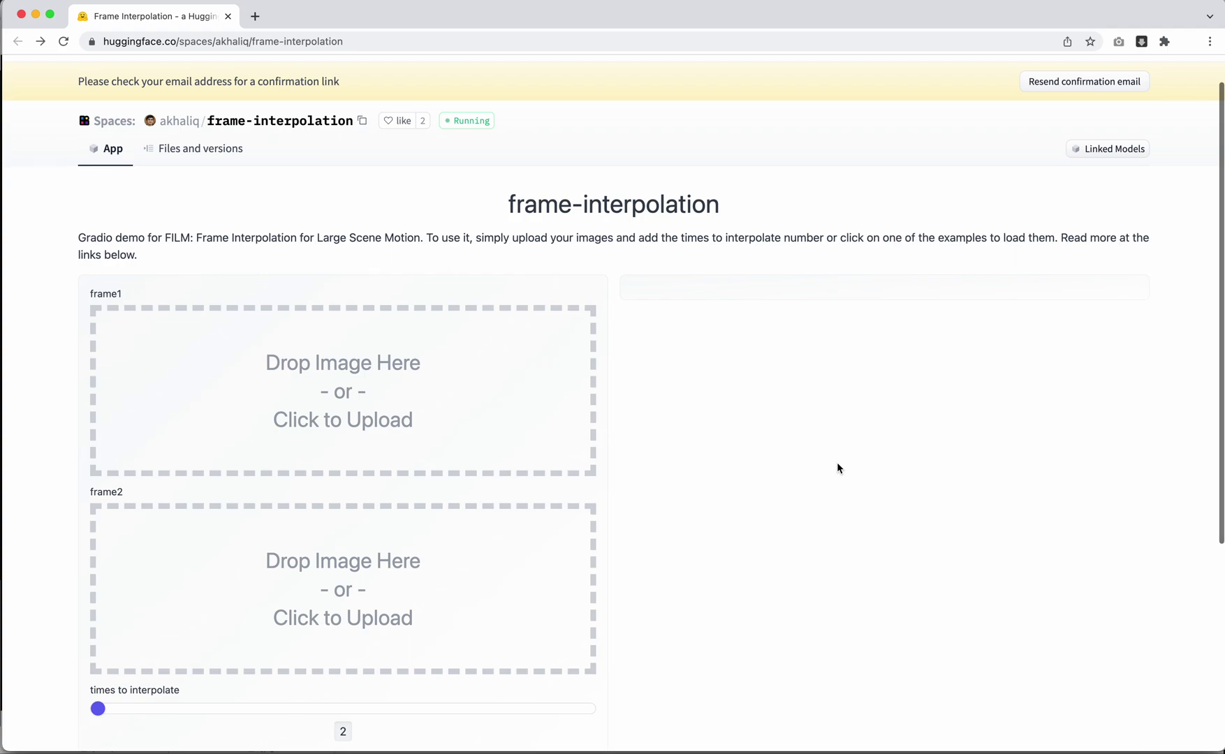
{"action": "scroll", "coordinate": [839, 470], "scroll_direction": "up", "scroll_amount": 1}
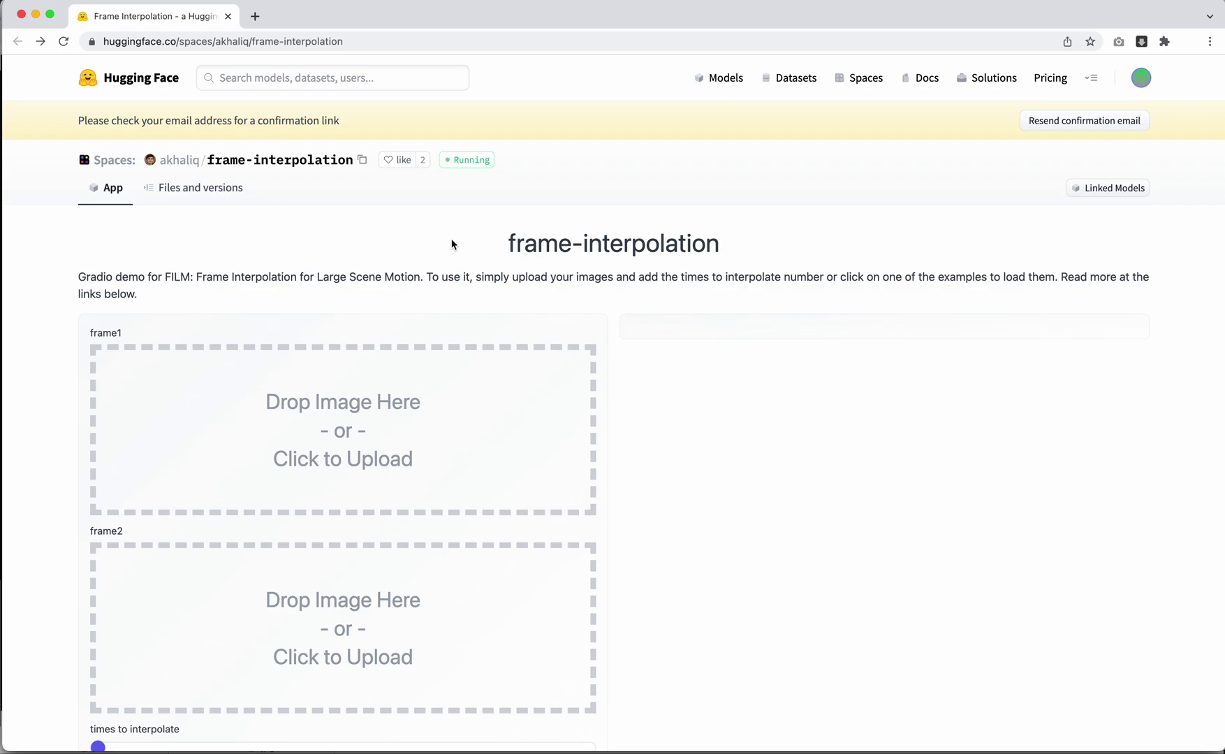
{"action": "scroll", "coordinate": [452, 244], "scroll_direction": "down", "scroll_amount": 3}
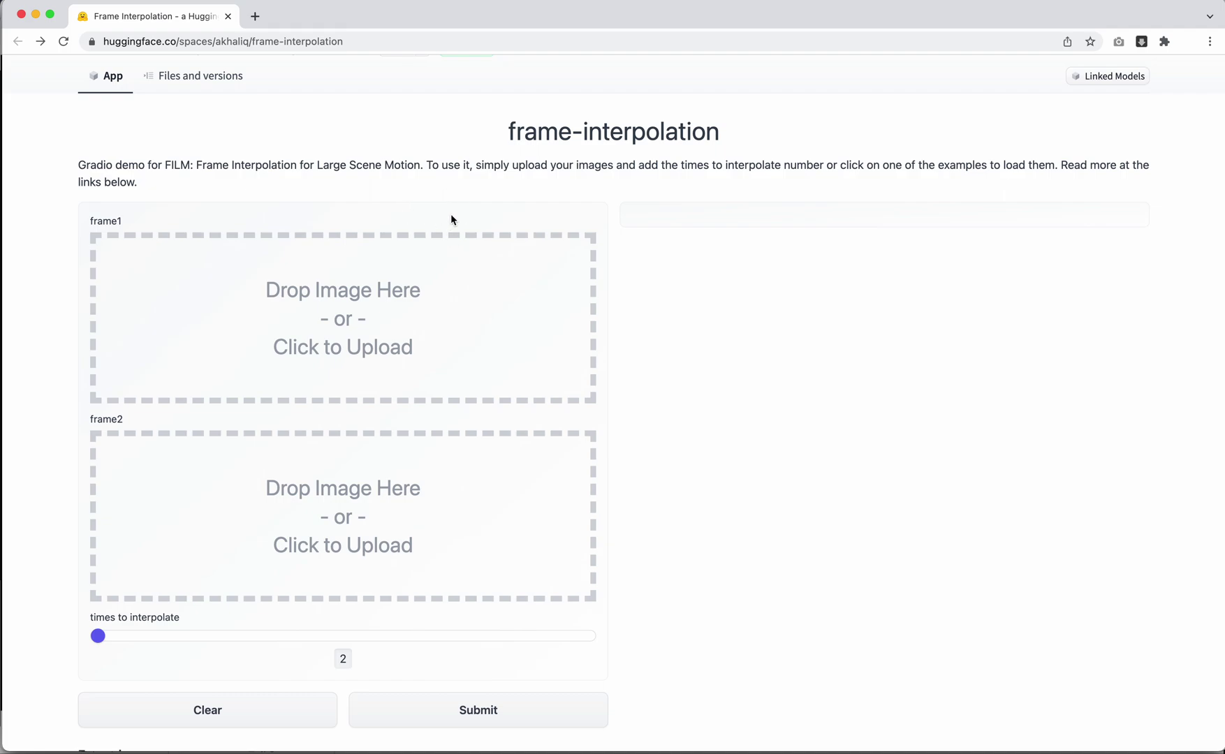
In Finder, preview the kung fu stills from 000000018.png through 000000050.png with Quick Look.
{"action": "key", "text": "super+Tab"}
{"action": "key", "text": "super+Tab"}
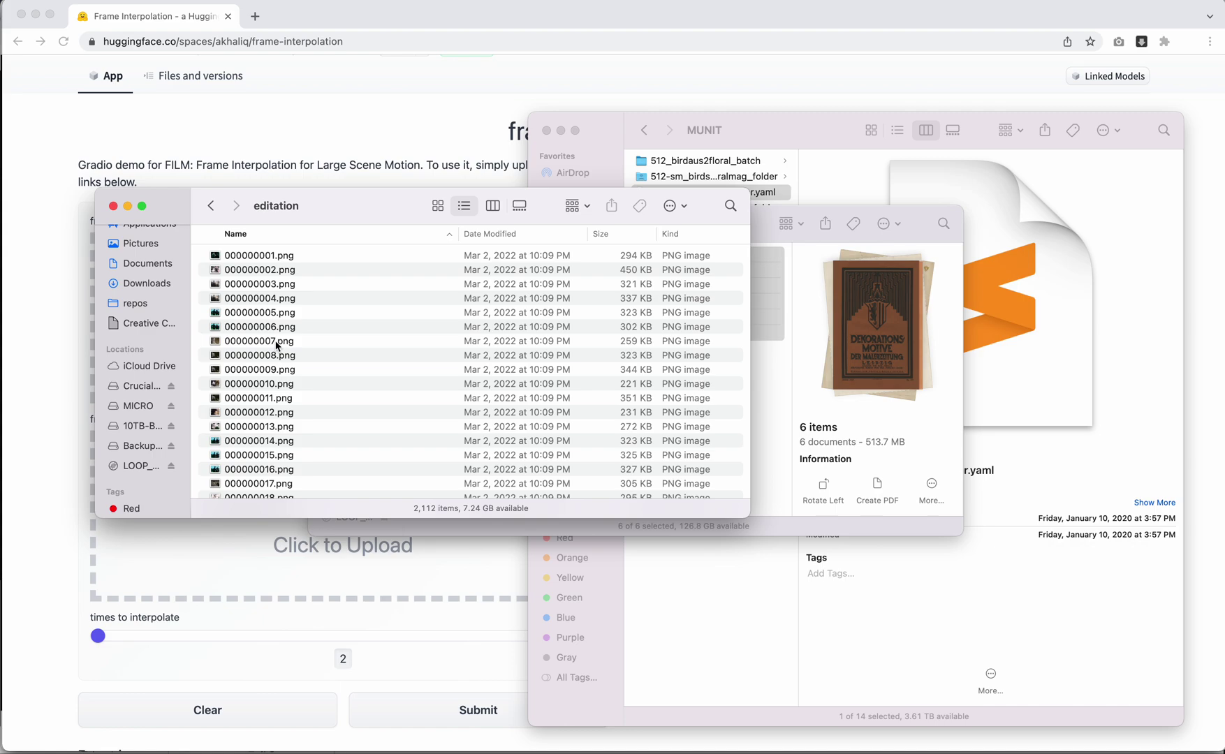
{"action": "scroll", "coordinate": [277, 345], "scroll_direction": "down", "scroll_amount": 5}
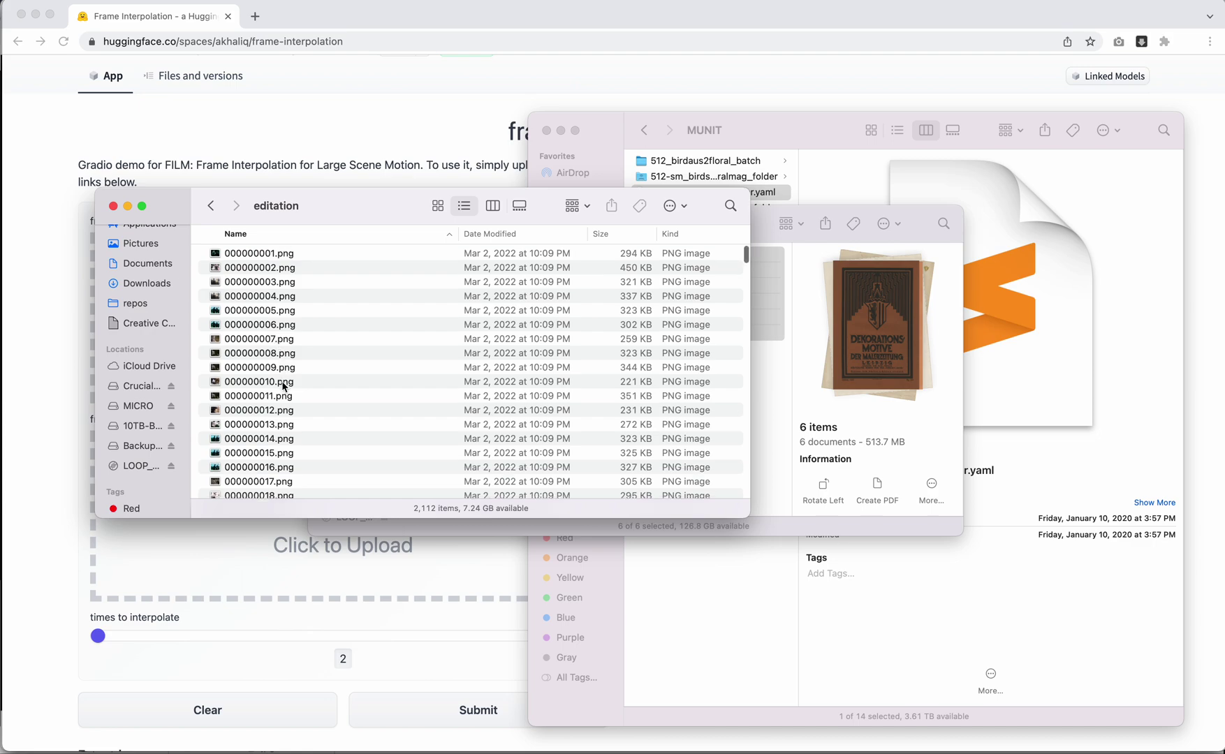
{"action": "left_click", "coordinate": [264, 345]}
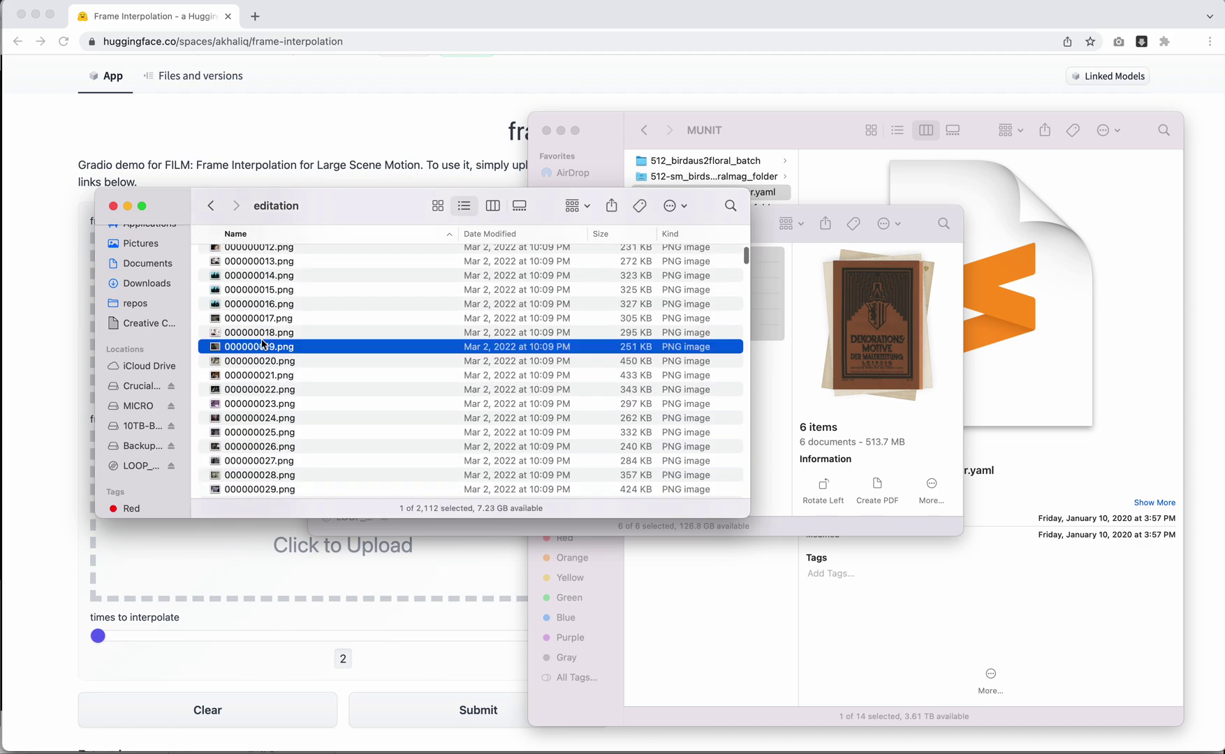
{"action": "left_click", "coordinate": [264, 334]}
{"action": "key", "text": "space"}
{"action": "key", "text": "Down"}
{"action": "key", "text": "Down"}
{"action": "key", "text": "Down"}
{"action": "key", "text": "Down"}
{"action": "key", "text": "Down"}
{"action": "key", "text": "Down"}
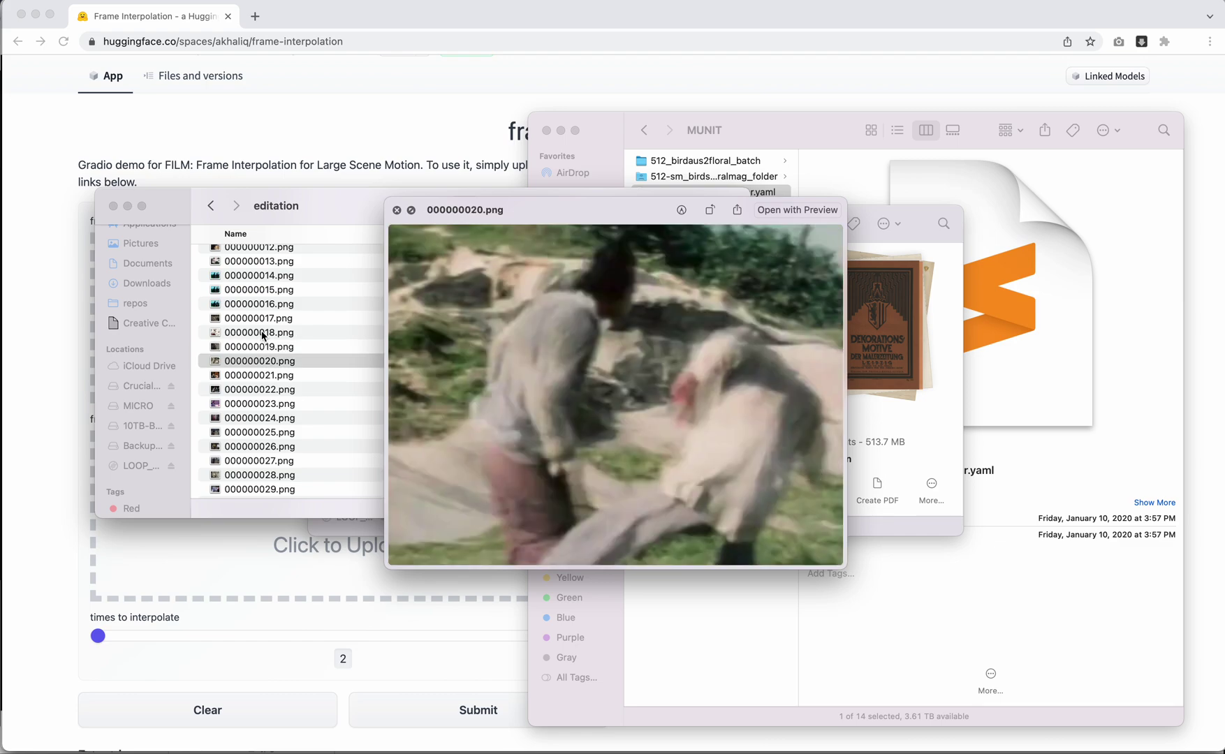
{"action": "key", "text": "Down"}
{"action": "key", "text": "Down"}
{"action": "key", "text": "Down"}
{"action": "key", "text": "Down"}
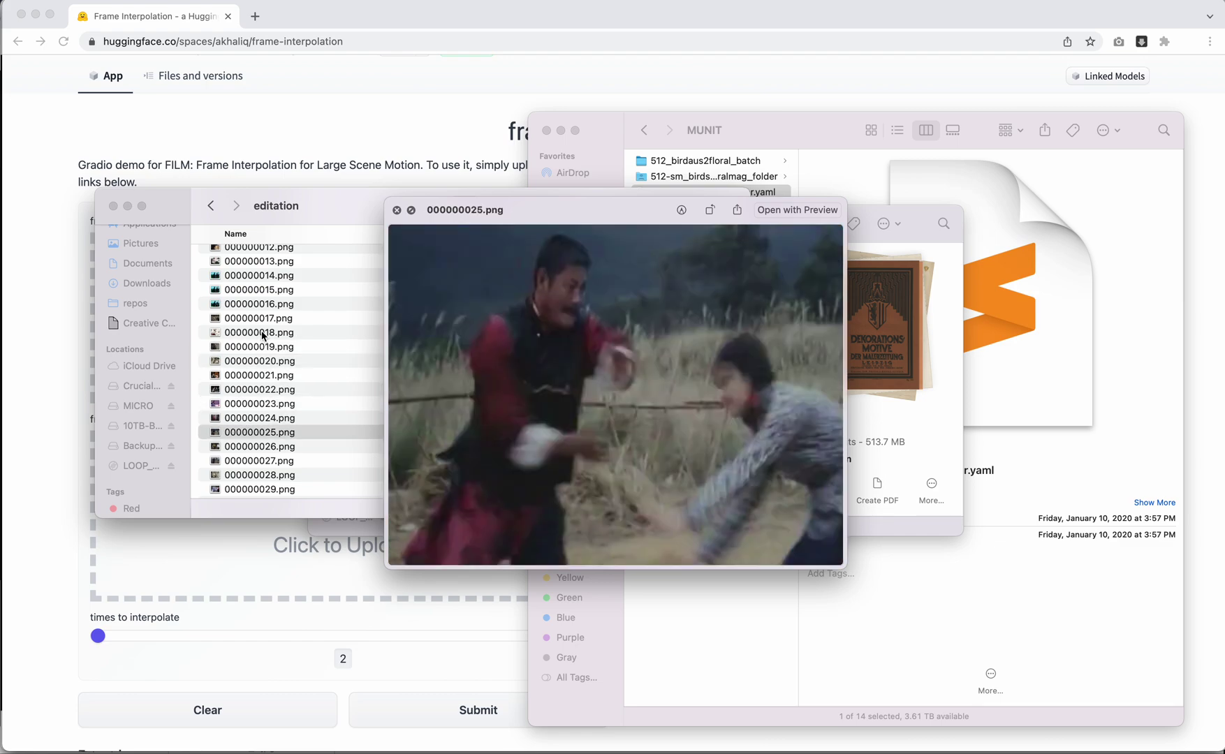
{"action": "key", "text": "Down"}
{"action": "key", "text": "Down"}
{"action": "key", "text": "Down"}
{"action": "key", "text": "Down"}
{"action": "key", "text": "Down"}
{"action": "key", "text": "Down"}
{"action": "key", "text": "Down"}
{"action": "key", "text": "Down"}
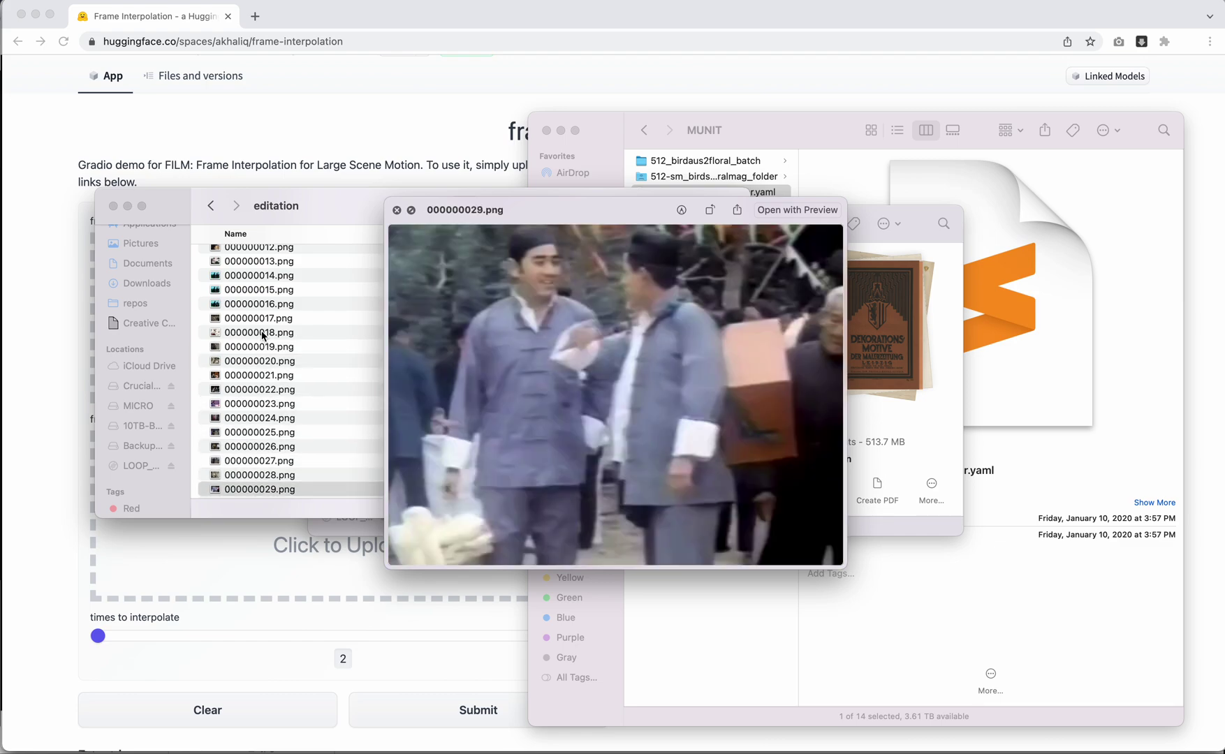
{"action": "key", "text": "Down"}
{"action": "key", "text": "Down"}
{"action": "key", "text": "Down"}
{"action": "key", "text": "Down"}
{"action": "key", "text": "Down"}
{"action": "key", "text": "Down"}
{"action": "key", "text": "Down"}
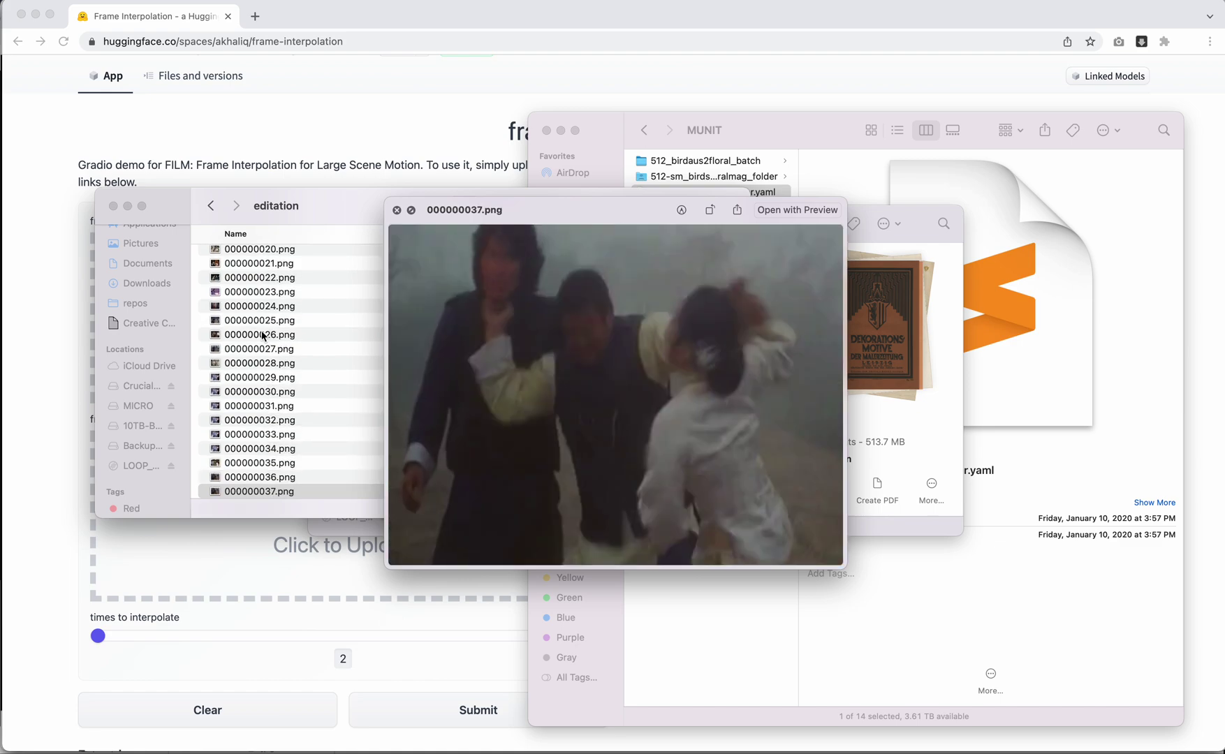
{"action": "key", "text": "Down"}
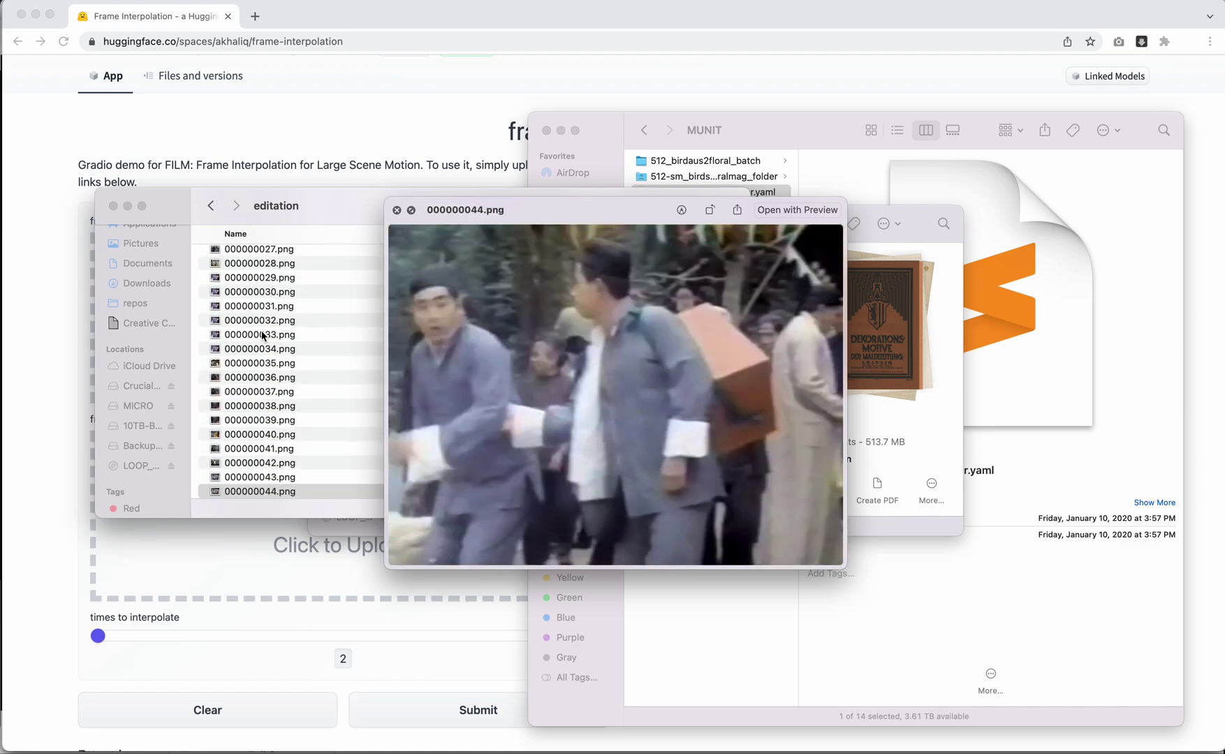
{"action": "key", "text": "Up"}
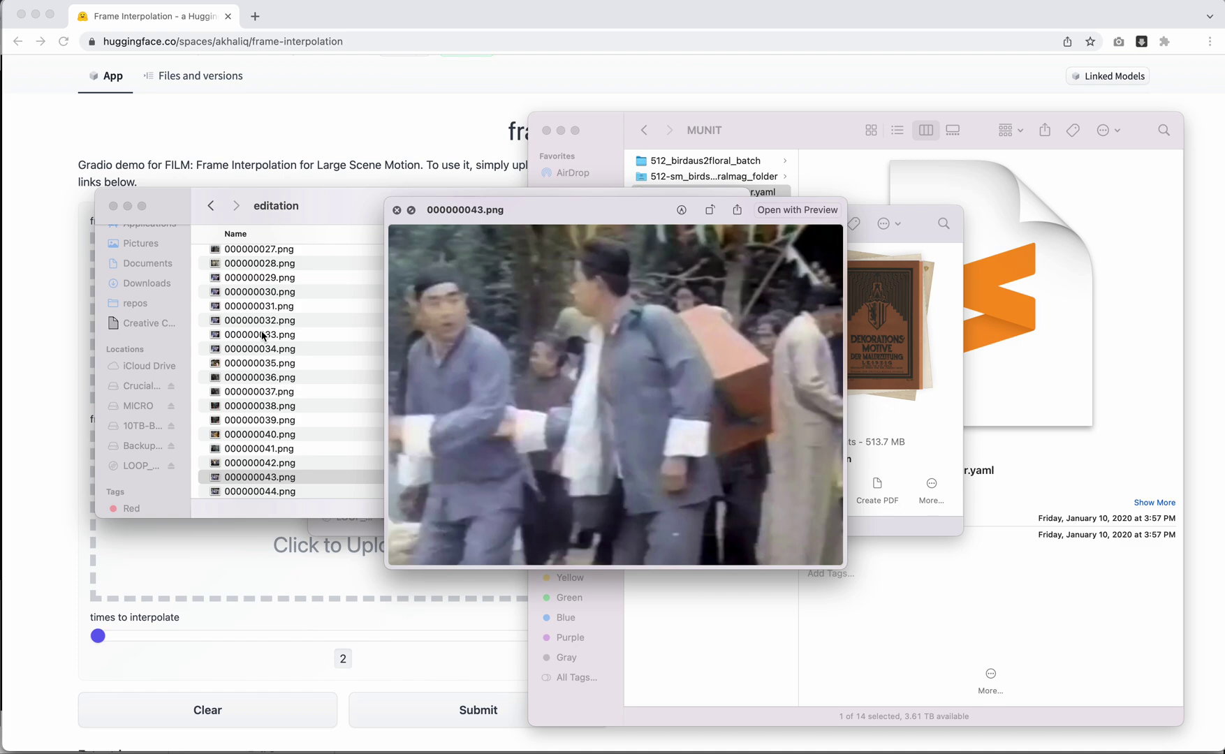
{"action": "key", "text": "Down"}
{"action": "key", "text": "Down"}
{"action": "key", "text": "Down"}
{"action": "key", "text": "Down"}
{"action": "key", "text": "Down"}
{"action": "key", "text": "Down"}
{"action": "key", "text": "Down"}
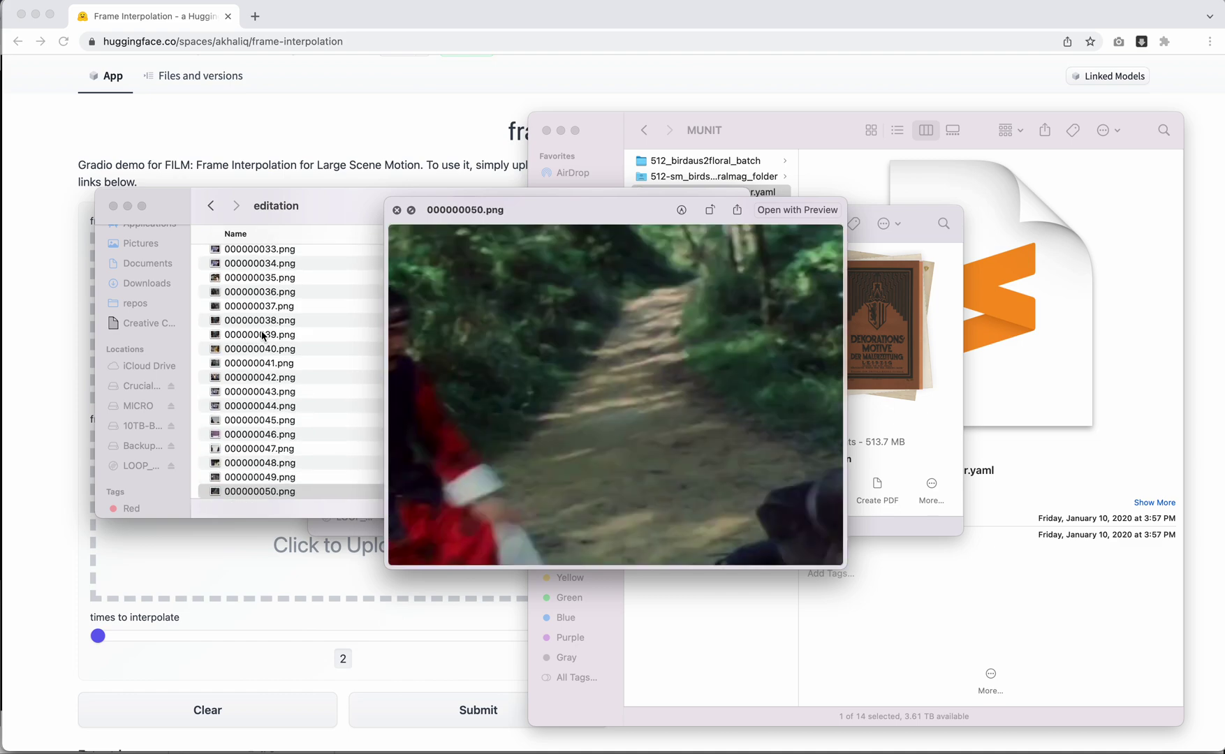
{"action": "key", "text": "space"}
Find and check 000000125.png, then drop it into the frame1 slot.
{"action": "scroll", "coordinate": [278, 359], "scroll_direction": "down", "scroll_amount": 10}
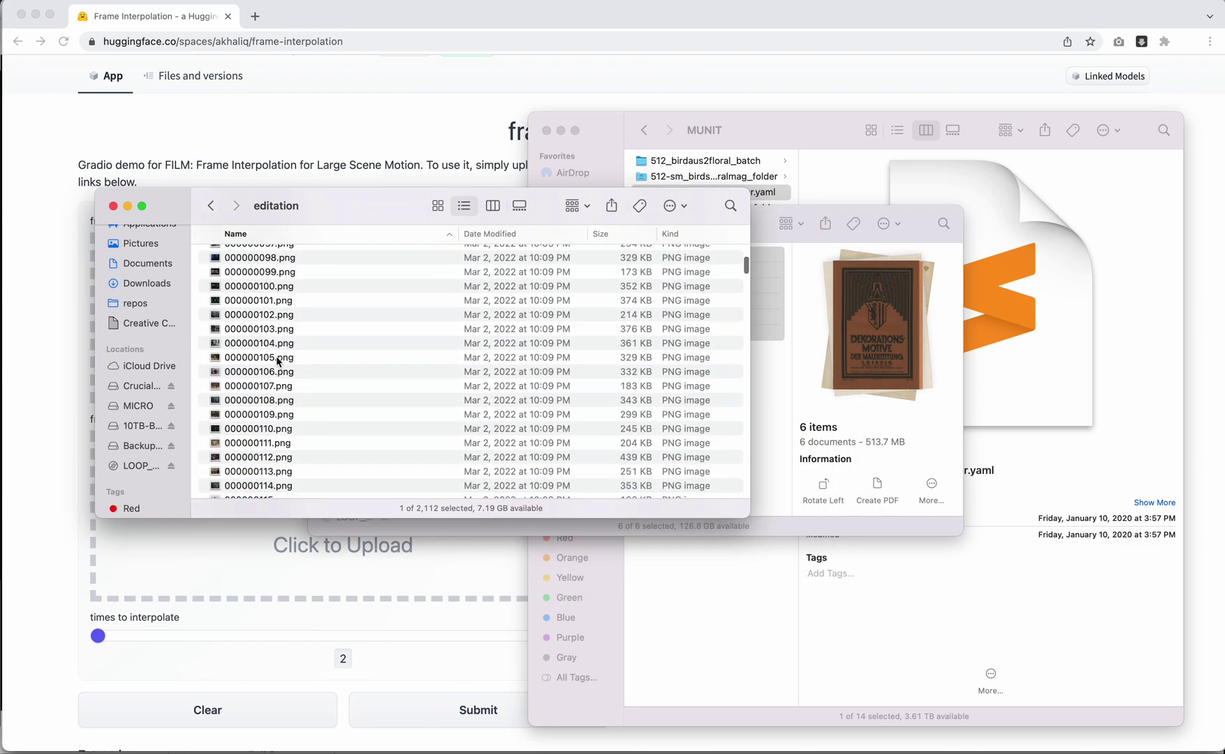
{"action": "scroll", "coordinate": [277, 360], "scroll_direction": "down", "scroll_amount": 4}
{"action": "left_click", "coordinate": [277, 359]}
{"action": "key", "text": "space"}
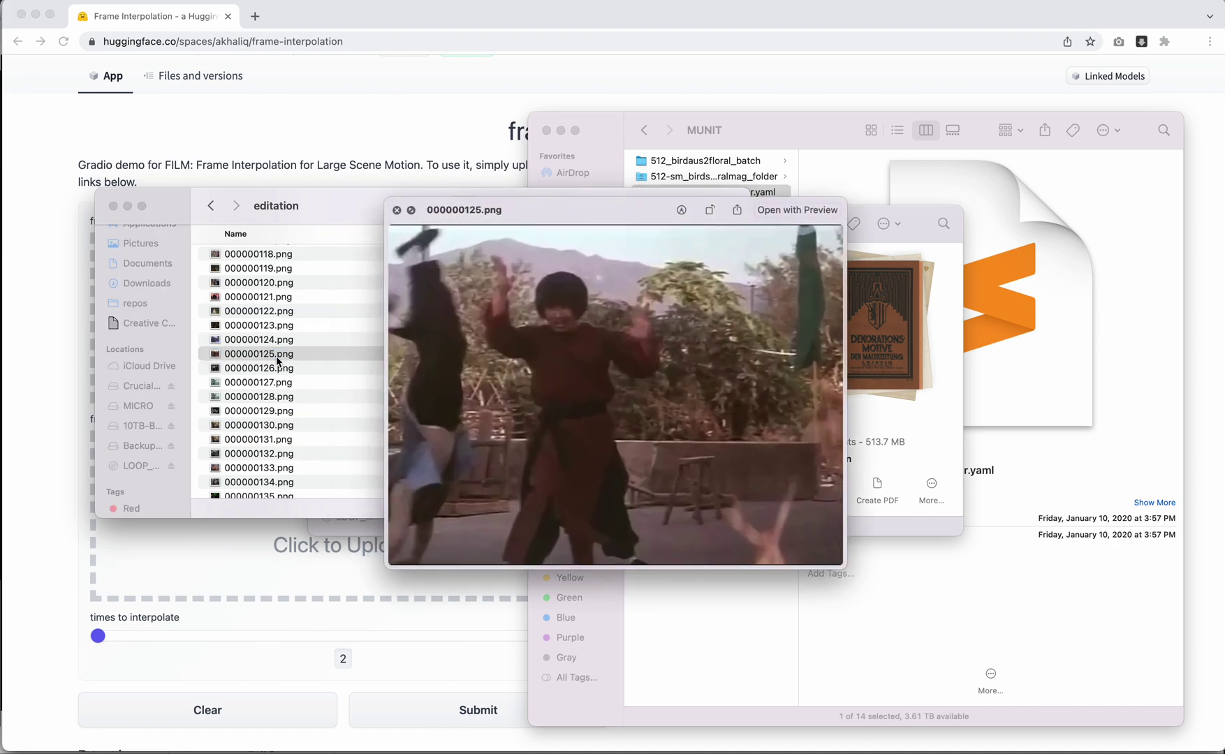
{"action": "key", "text": "space"}
{"action": "left_click_drag", "start_coordinate": [277, 360], "coordinate": [277, 293]}
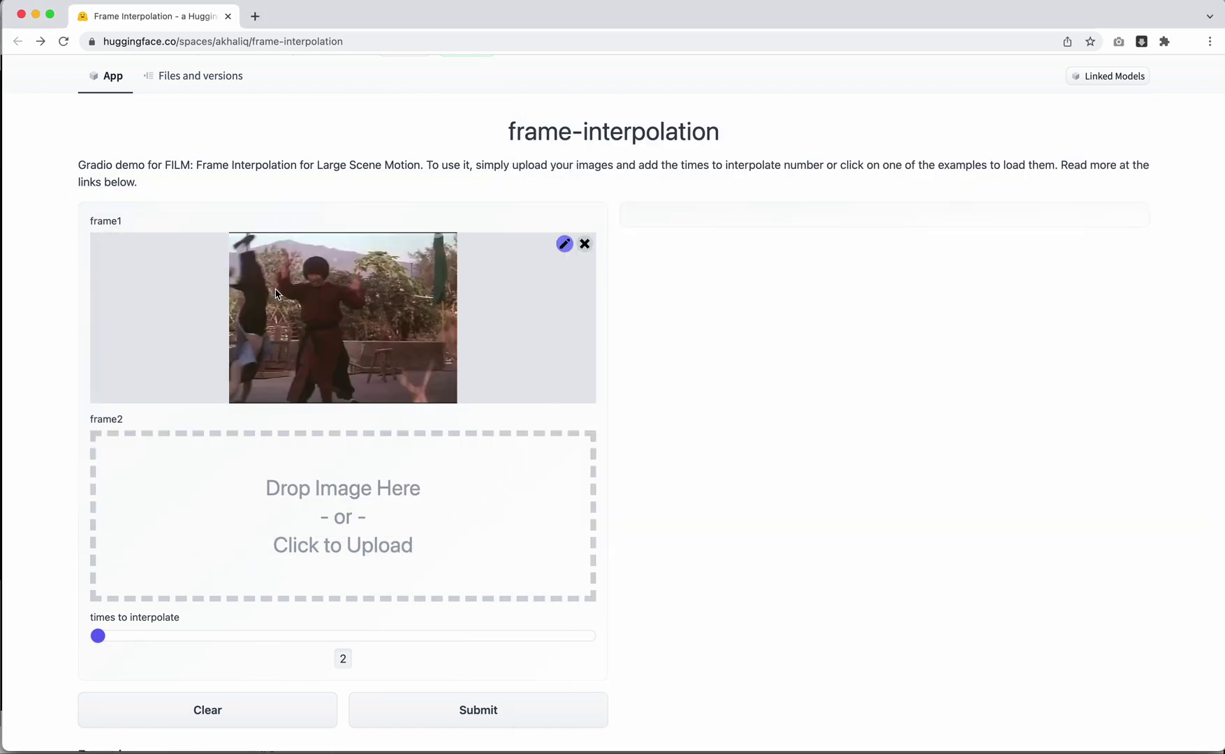
Preview frames 000000127.png to 000000139.png and drag 000000138.png toward frame2.
{"action": "key", "text": "super+Tab"}
{"action": "left_click", "coordinate": [270, 384]}
{"action": "key", "text": "space"}
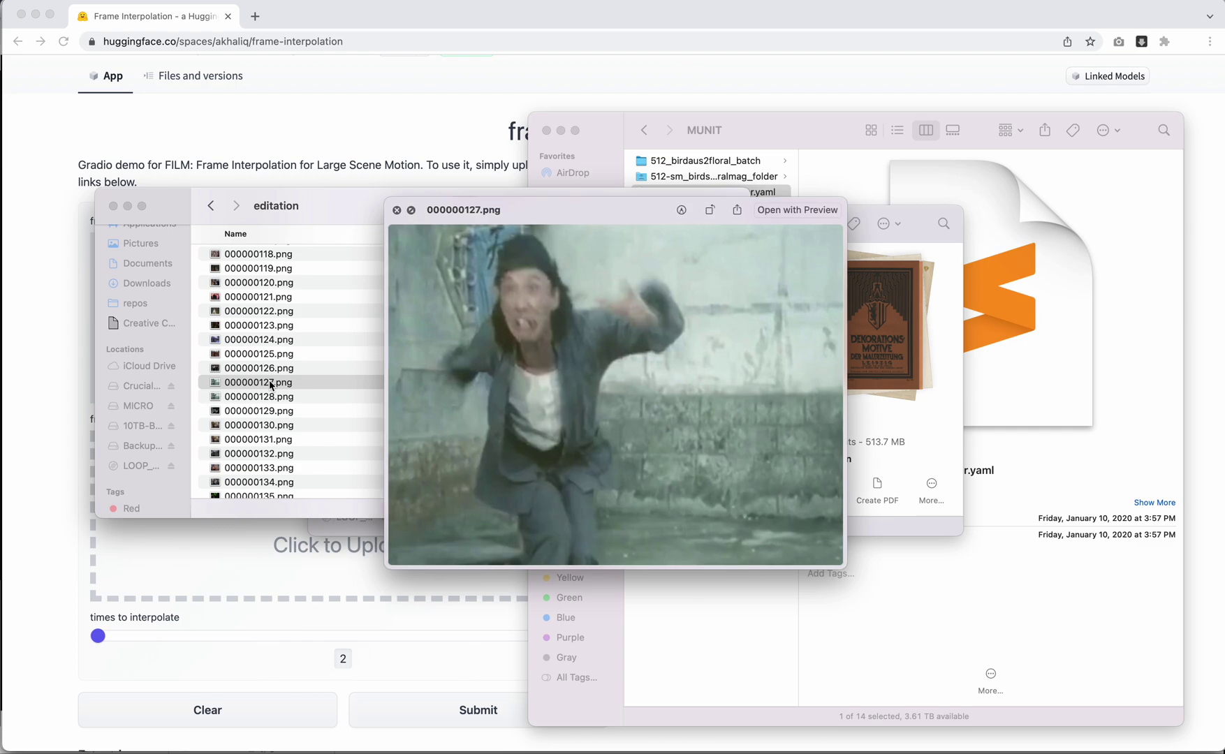
{"action": "key", "text": "space"}
{"action": "scroll", "coordinate": [270, 384], "scroll_direction": "down", "scroll_amount": 2}
{"action": "left_click", "coordinate": [271, 384]}
{"action": "key", "text": "space"}
{"action": "key", "text": "Down"}
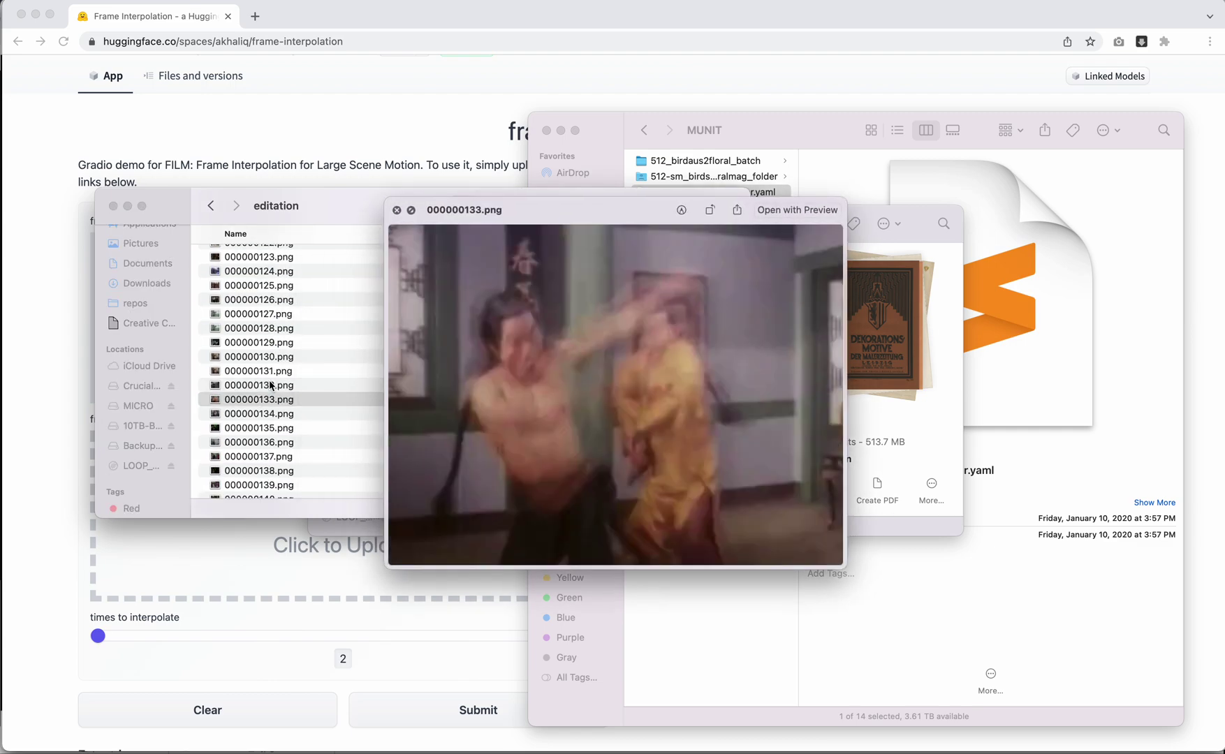
{"action": "key", "text": "Down"}
{"action": "key", "text": "Down"}
{"action": "key", "text": "Down"}
{"action": "key", "text": "Down"}
{"action": "key", "text": "Down"}
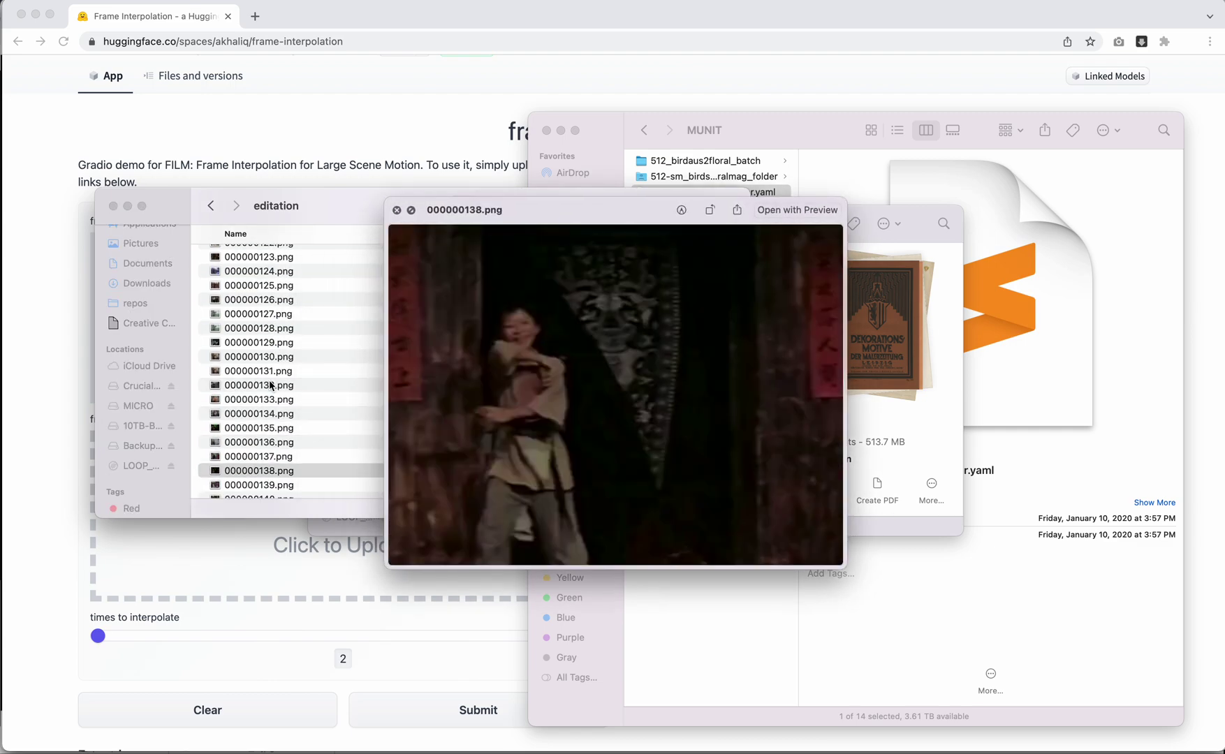
{"action": "key", "text": "Down"}
{"action": "key", "text": "Up"}
{"action": "key", "text": "space"}
{"action": "left_click_drag", "start_coordinate": [256, 471], "coordinate": [259, 523]}
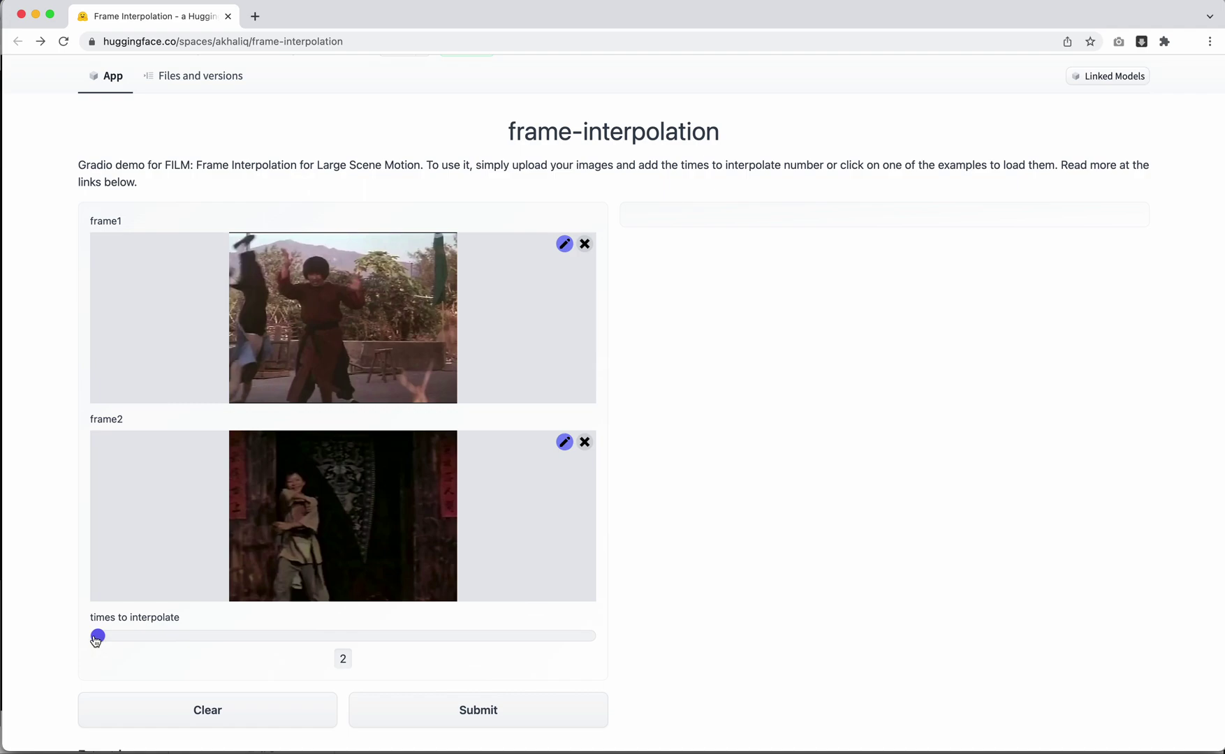
Set times to interpolate to 5 and submit the two kung fu frames.
{"action": "left_click_drag", "start_coordinate": [102, 639], "coordinate": [531, 635]}
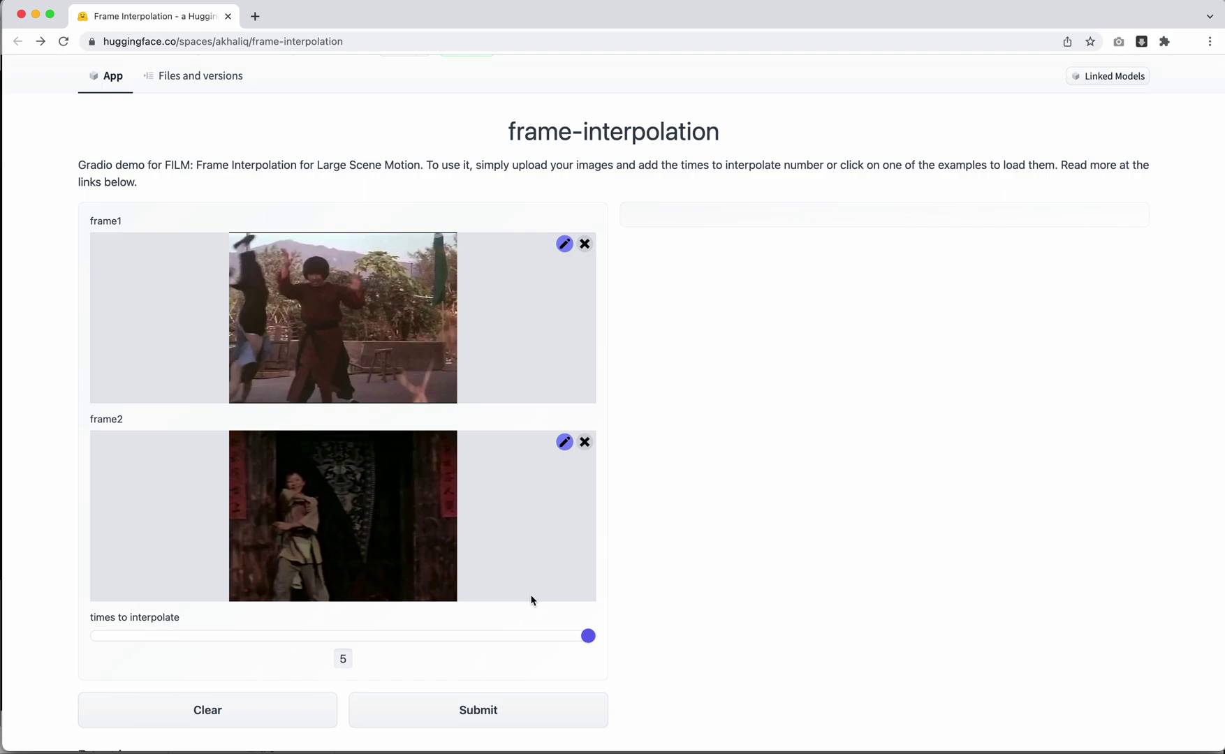
{"action": "double_click", "coordinate": [343, 658]}
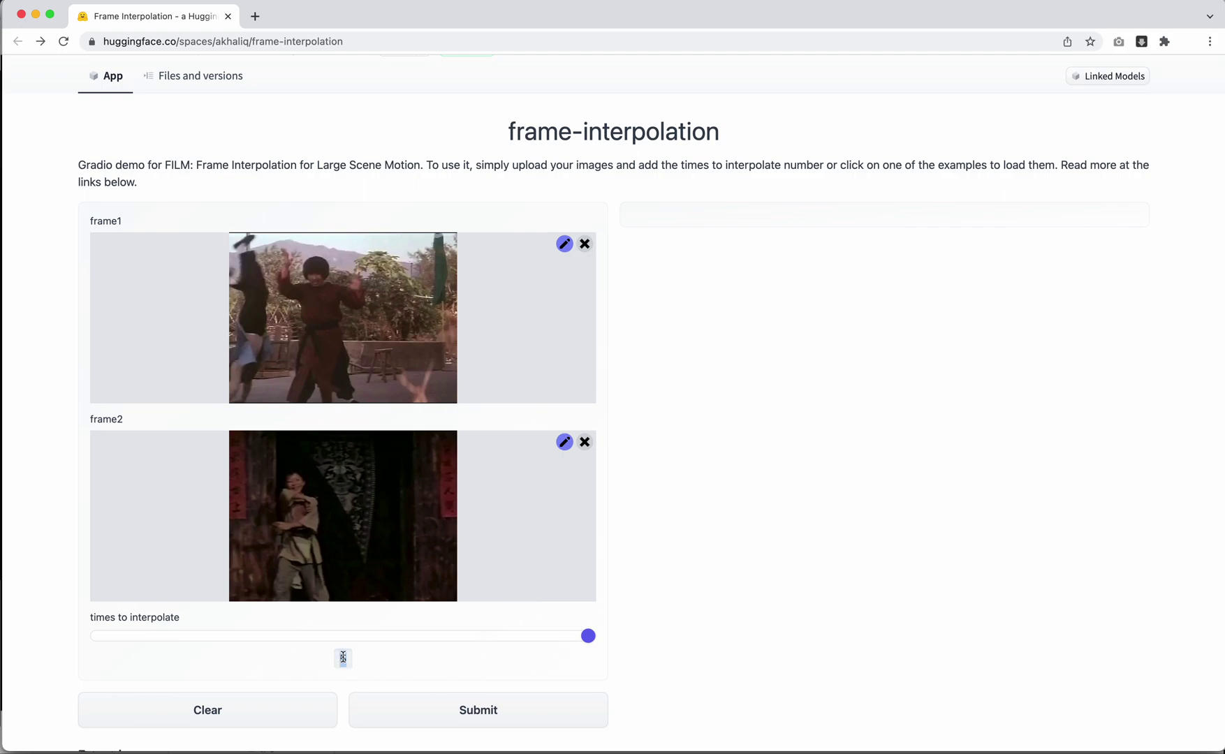
{"action": "left_click", "coordinate": [514, 637]}
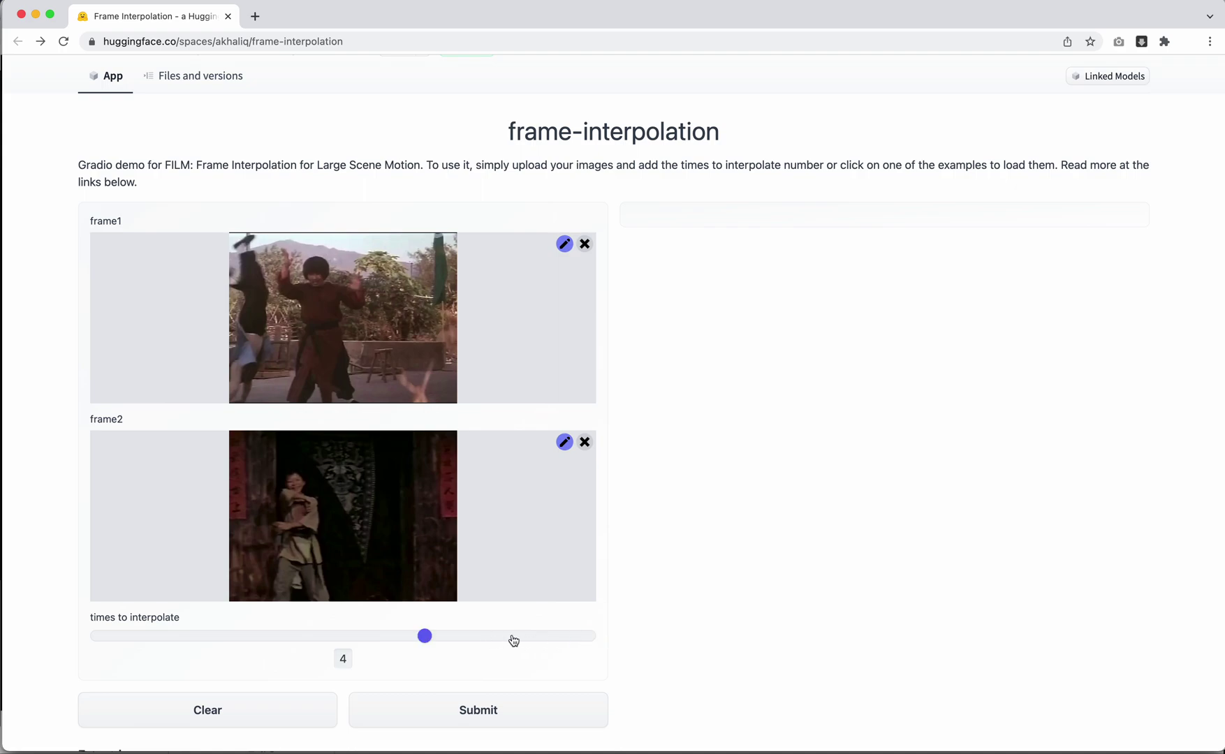
{"action": "left_click_drag", "start_coordinate": [513, 640], "coordinate": [593, 640]}
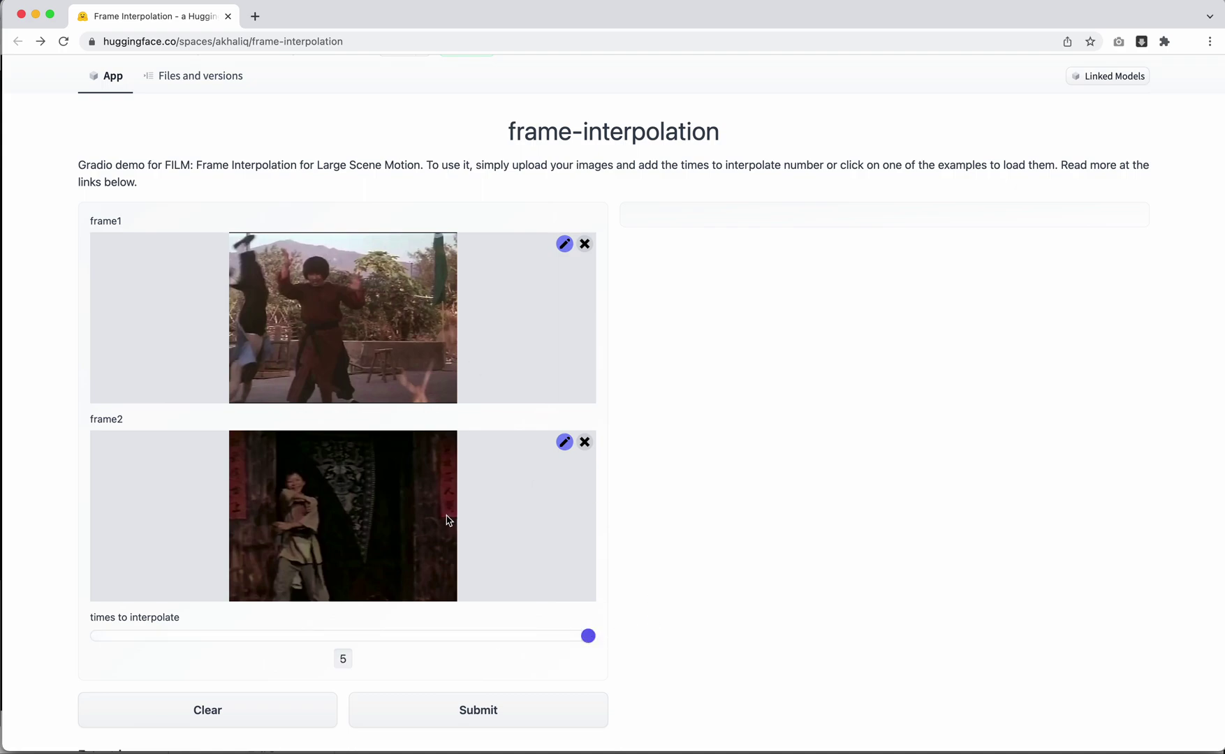
{"action": "left_click", "coordinate": [461, 720]}
{"action": "scroll", "coordinate": [1049, 264], "scroll_direction": "up", "scroll_amount": 3}
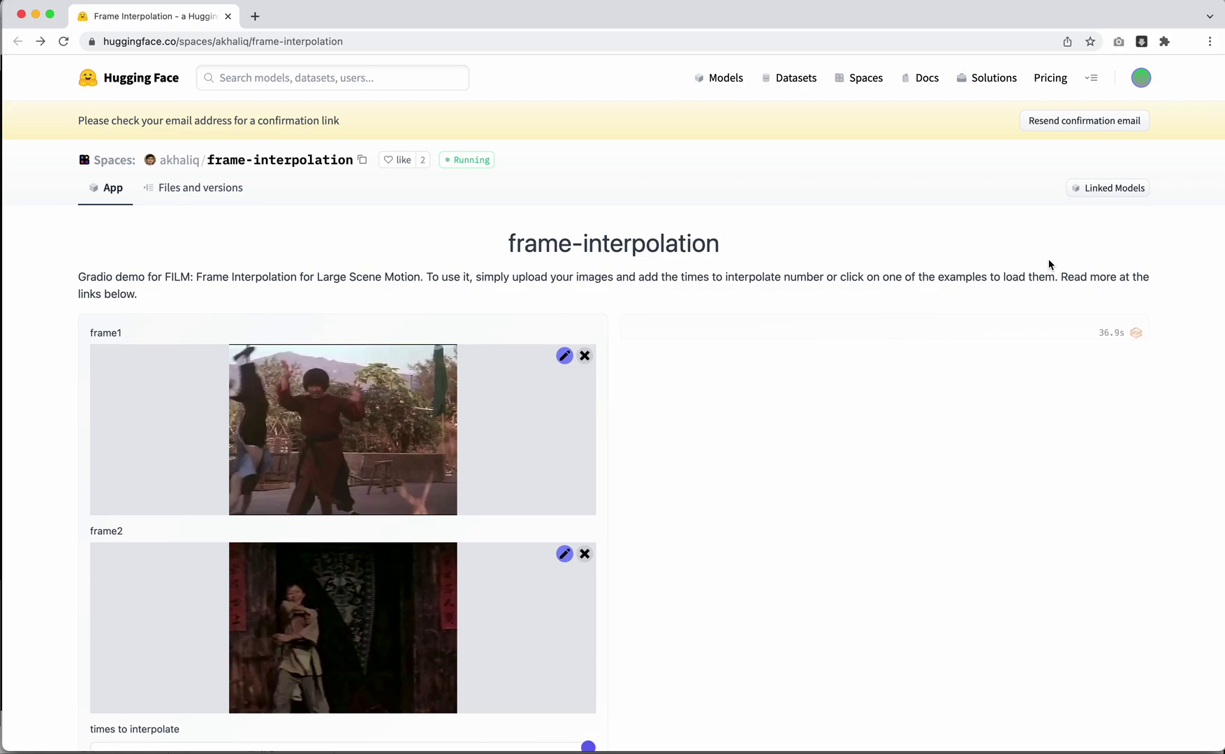
{"action": "scroll", "coordinate": [998, 377], "scroll_direction": "down", "scroll_amount": 5}
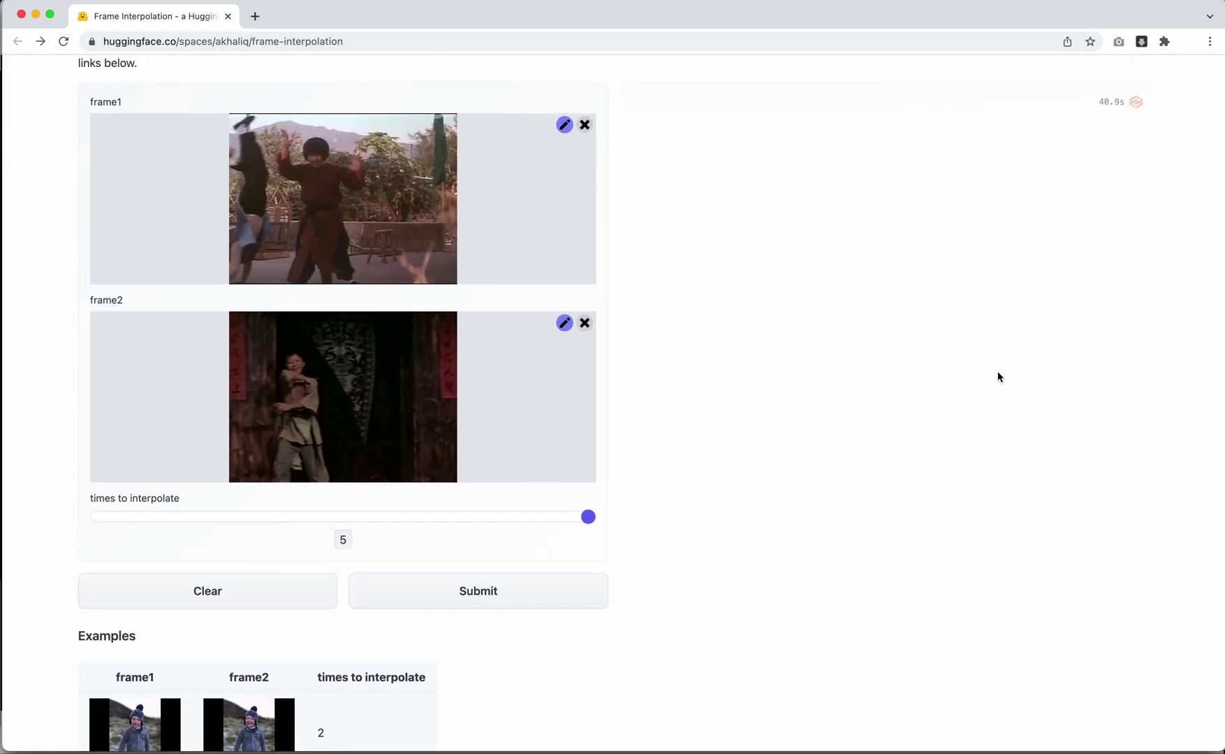
{"action": "scroll", "coordinate": [997, 377], "scroll_direction": "up", "scroll_amount": 4}
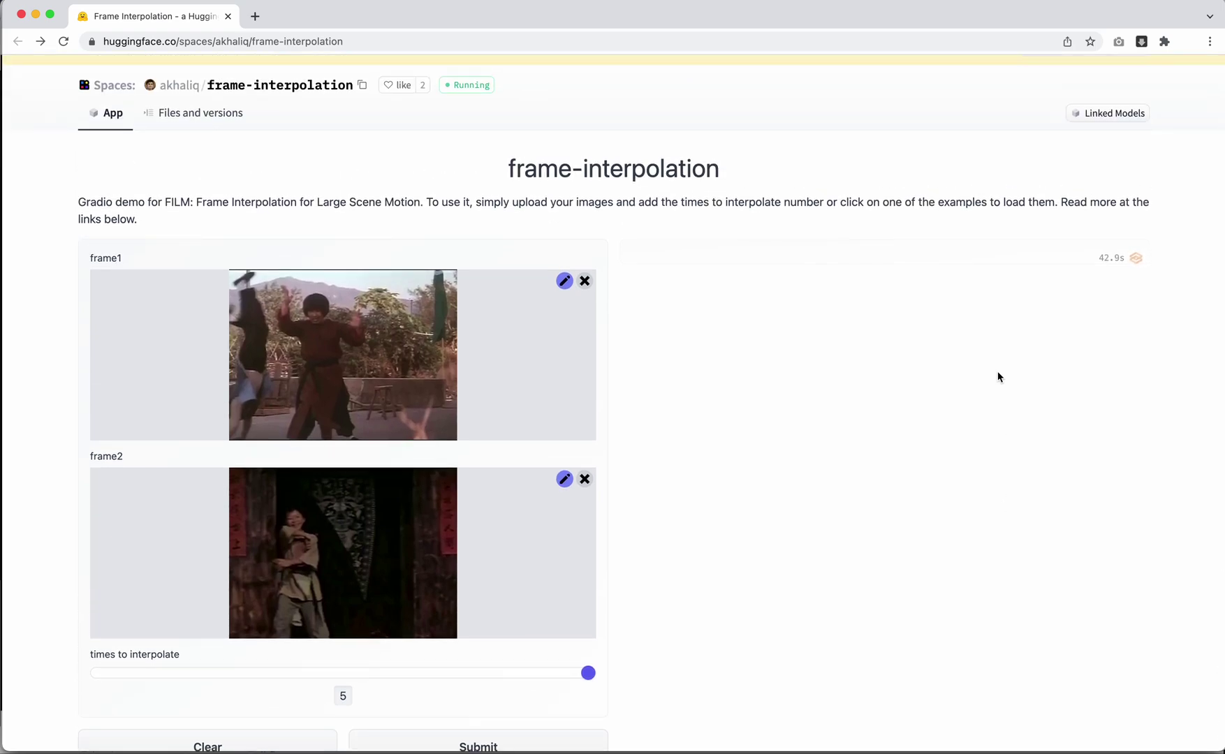
{"action": "scroll", "coordinate": [998, 377], "scroll_direction": "down", "scroll_amount": 6}
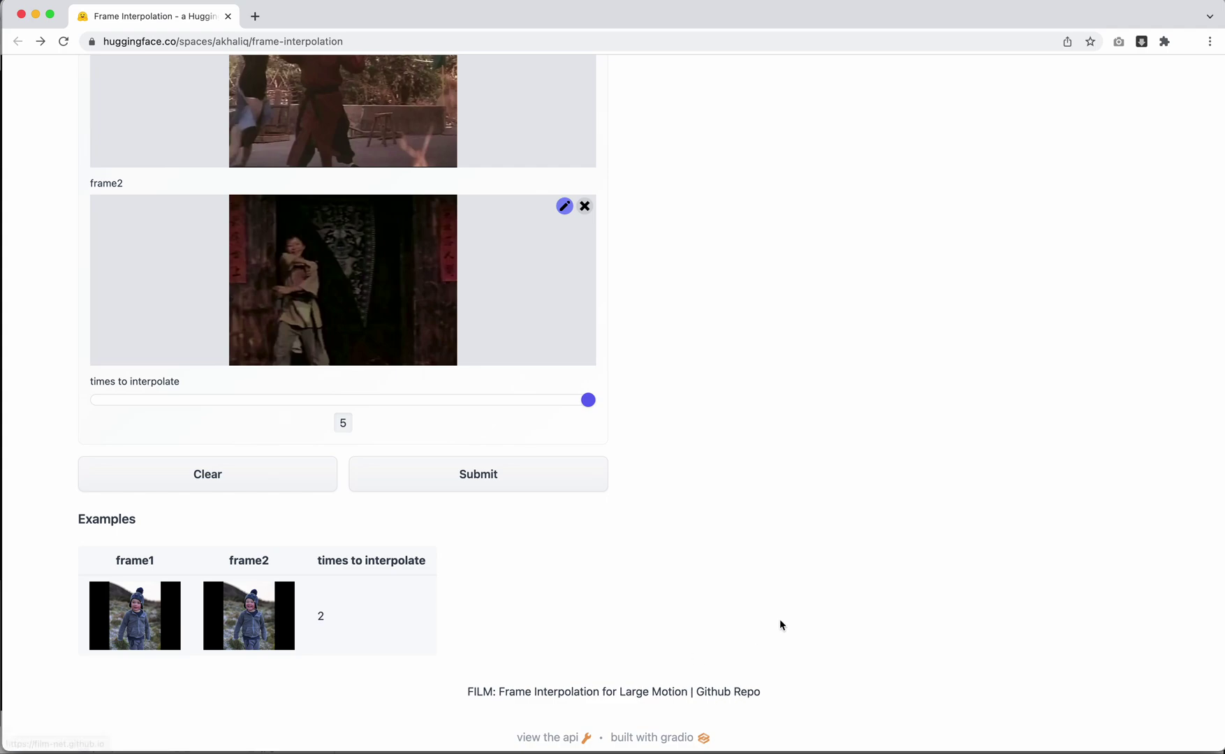
{"action": "scroll", "coordinate": [779, 620], "scroll_direction": "up", "scroll_amount": 8}
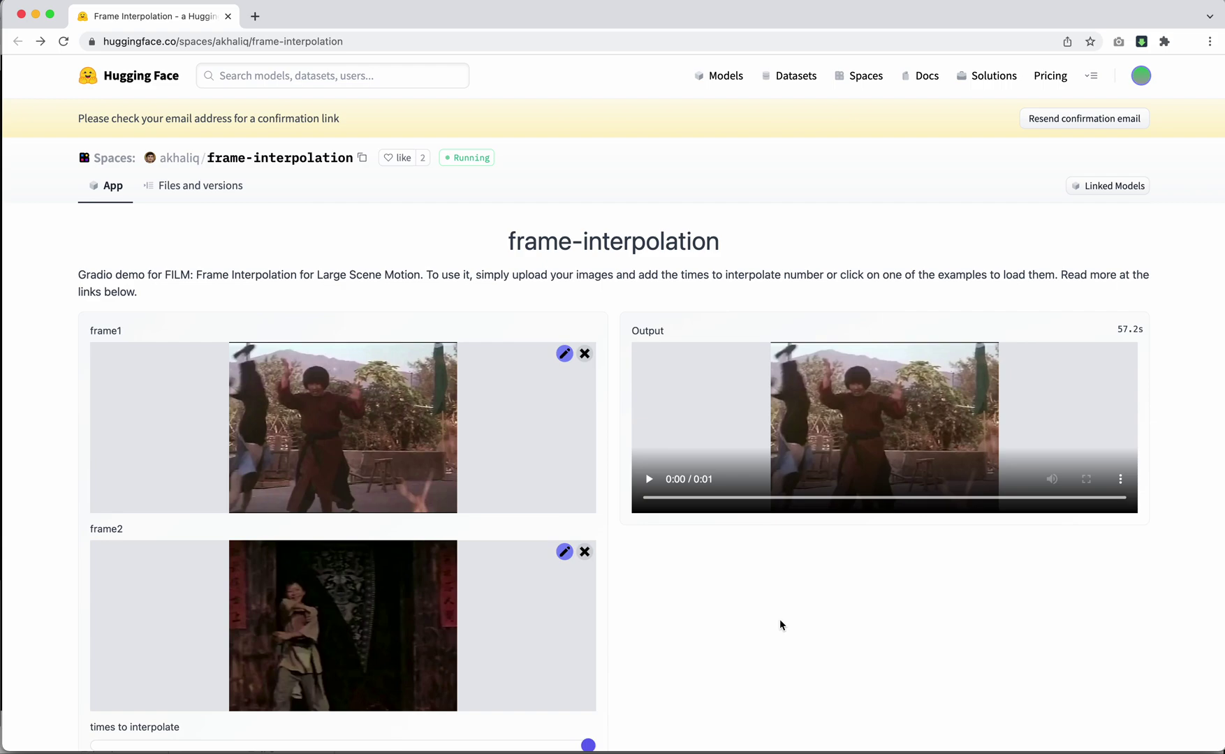
Wait for the kung fu interpolation to finish, then play the output video.
{"action": "scroll", "coordinate": [780, 622], "scroll_direction": "down", "scroll_amount": 3}
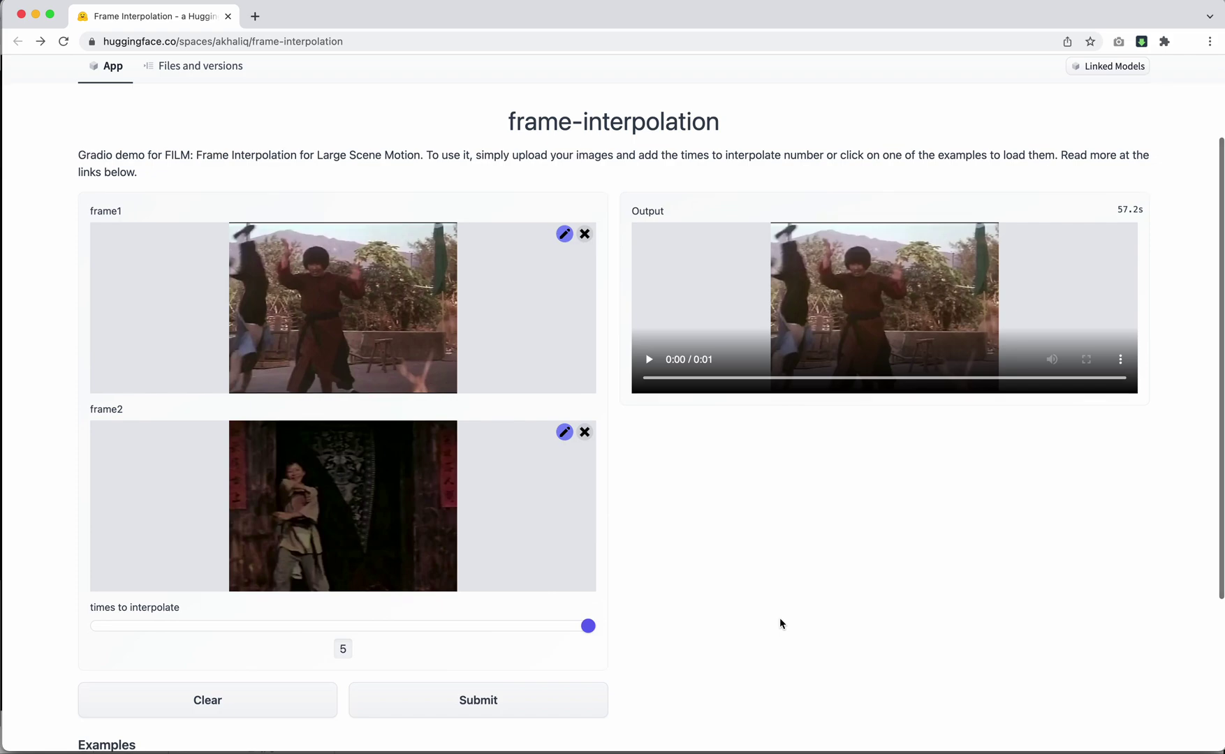
{"action": "scroll", "coordinate": [780, 622], "scroll_direction": "up", "scroll_amount": 3}
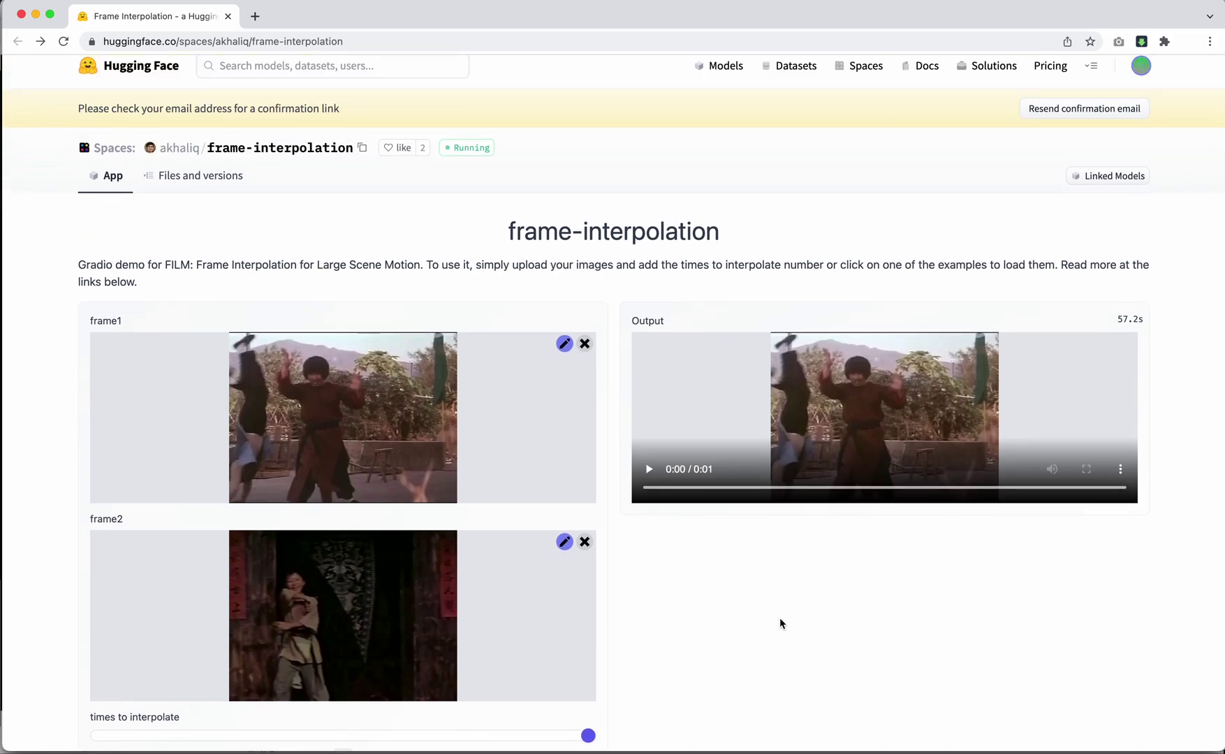
{"action": "scroll", "coordinate": [780, 620], "scroll_direction": "up", "scroll_amount": 1}
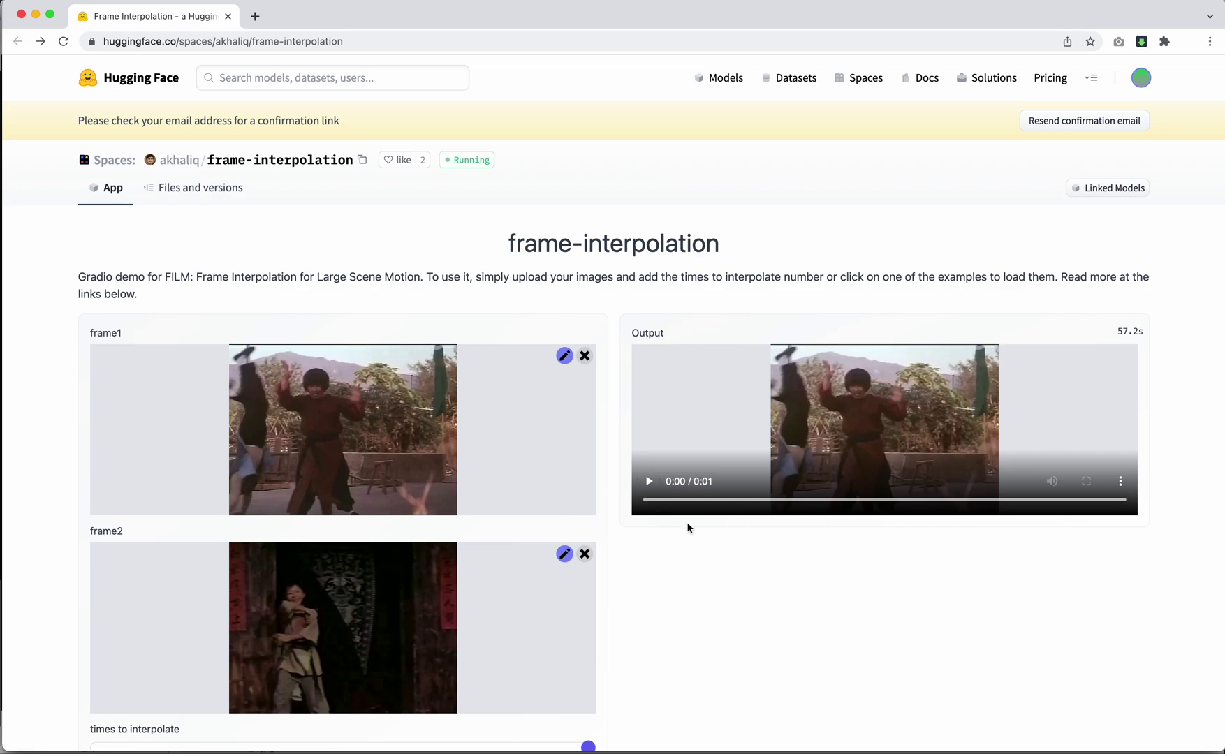
{"action": "left_click", "coordinate": [649, 481]}
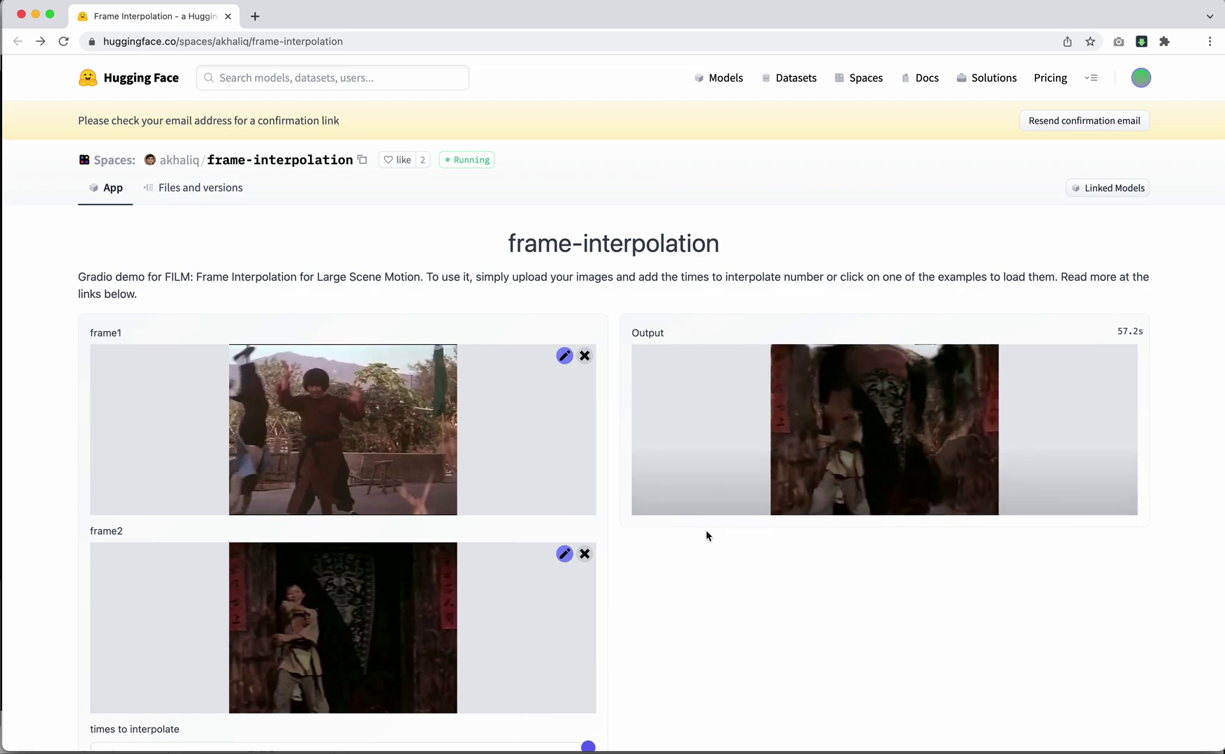
Replay the one-second kung fu output clip several times to review it.
{"action": "left_click", "coordinate": [649, 481]}
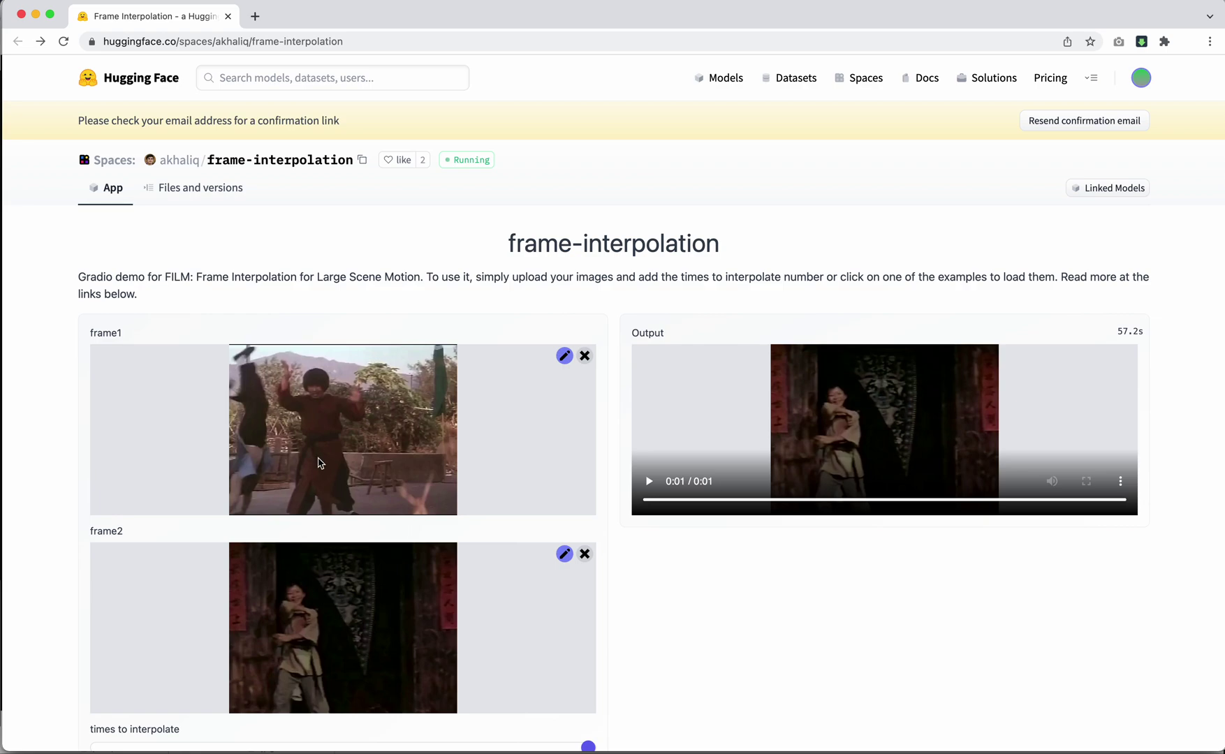
{"action": "left_click", "coordinate": [648, 482]}
{"action": "left_click", "coordinate": [650, 482]}
{"action": "left_click", "coordinate": [649, 482]}
{"action": "scroll", "coordinate": [648, 551], "scroll_direction": "down", "scroll_amount": 5}
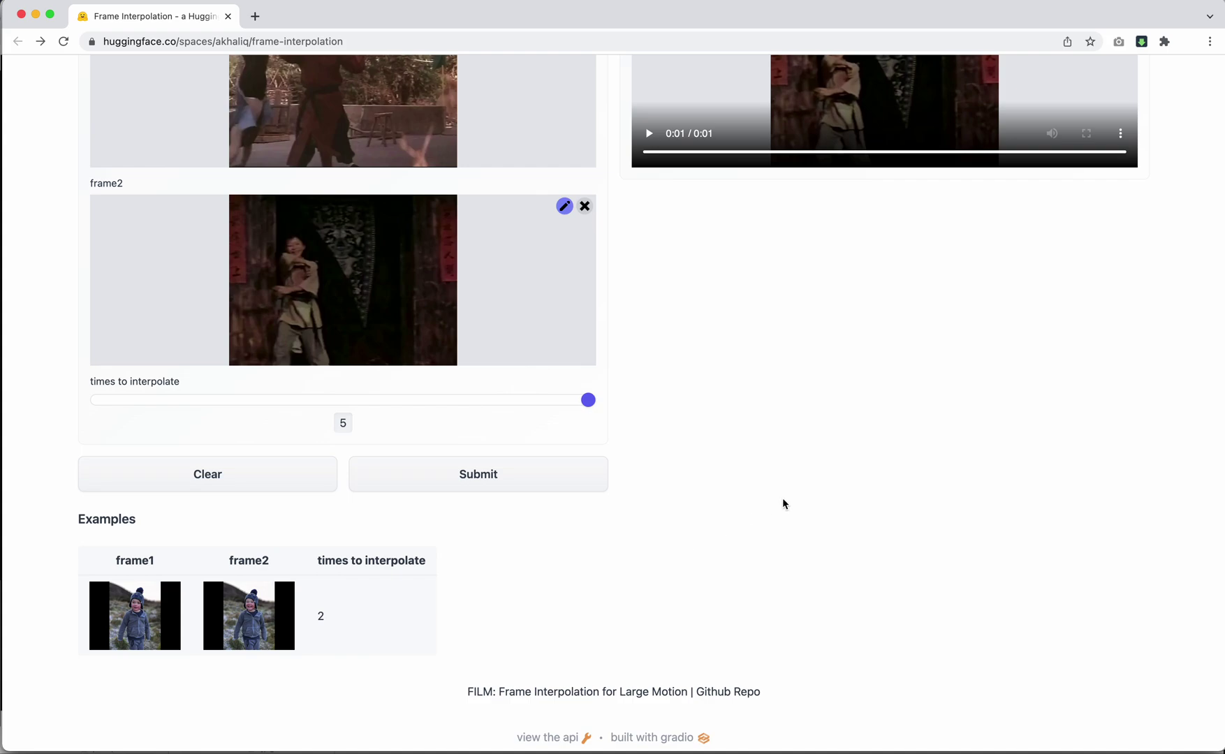
{"action": "scroll", "coordinate": [782, 502], "scroll_direction": "up", "scroll_amount": 5}
Download the kung fu video, then load the child portrait example with interpolation 5.
{"action": "left_click", "coordinate": [1120, 475]}
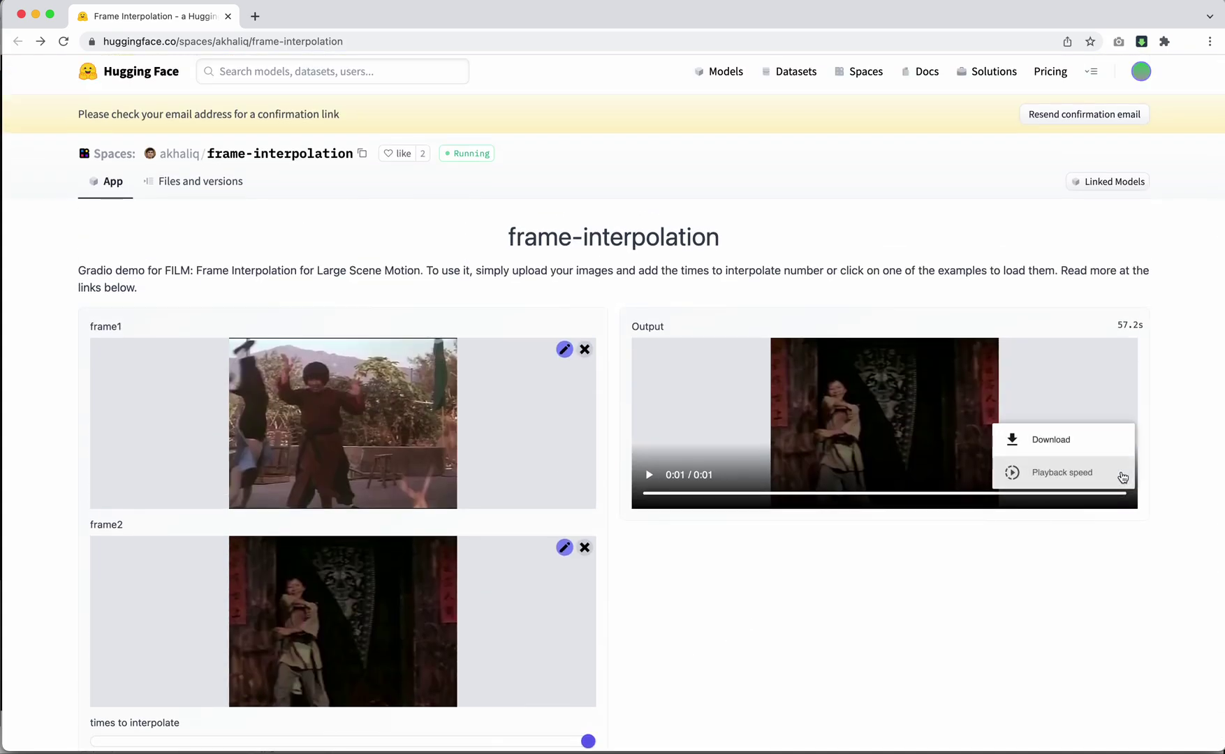
{"action": "left_click", "coordinate": [1068, 443]}
{"action": "scroll", "coordinate": [780, 588], "scroll_direction": "down", "scroll_amount": 5}
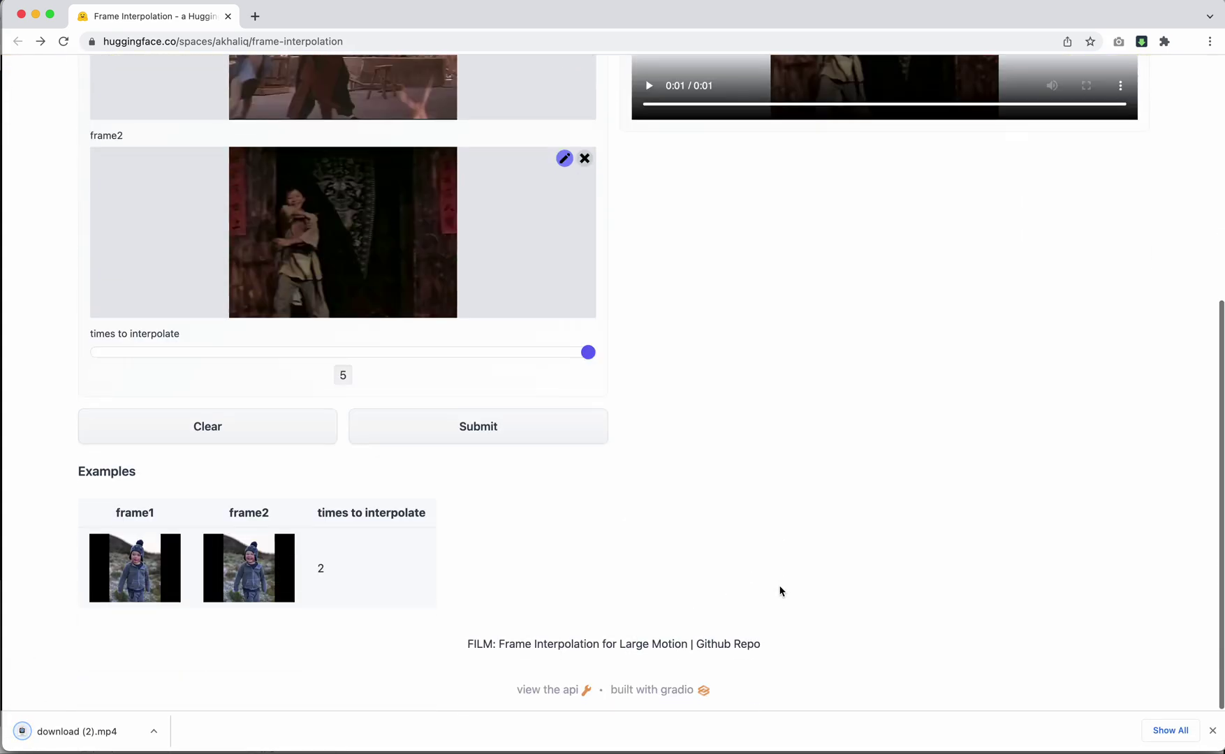
{"action": "left_click", "coordinate": [302, 590]}
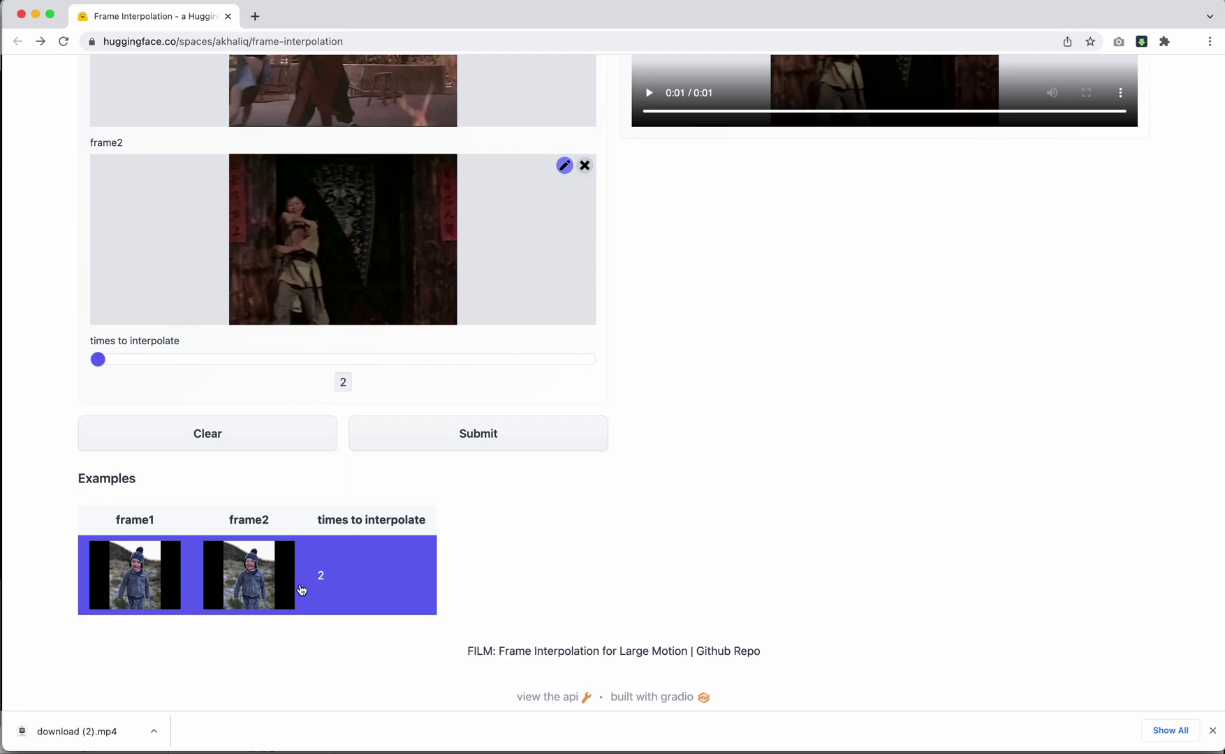
{"action": "scroll", "coordinate": [615, 492], "scroll_direction": "up", "scroll_amount": 1}
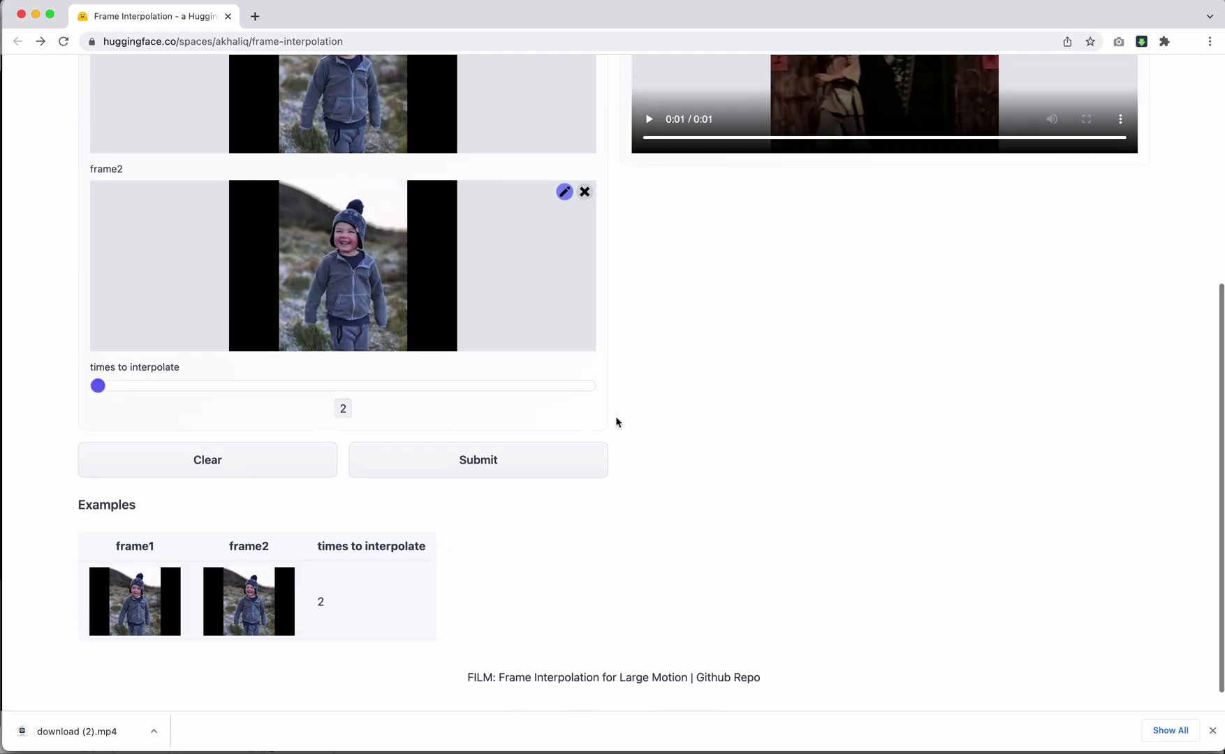
{"action": "scroll", "coordinate": [616, 419], "scroll_direction": "up", "scroll_amount": 4}
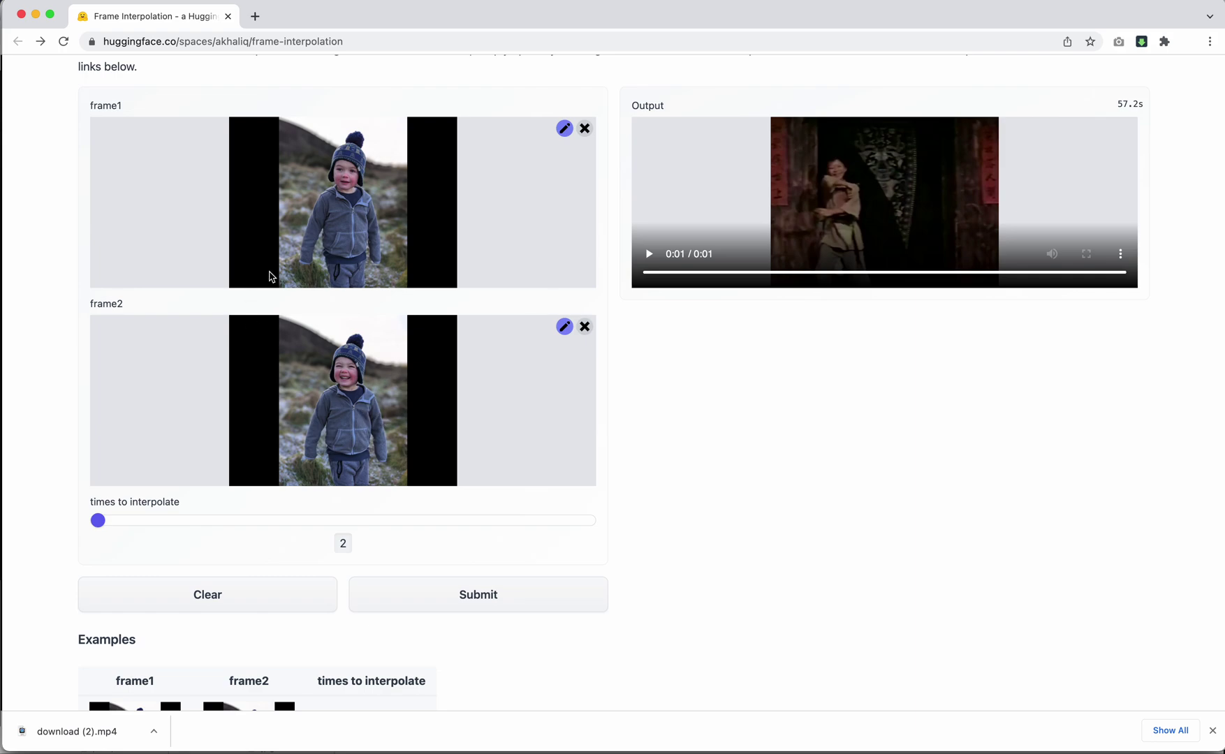
{"action": "left_click_drag", "start_coordinate": [101, 521], "coordinate": [563, 526]}
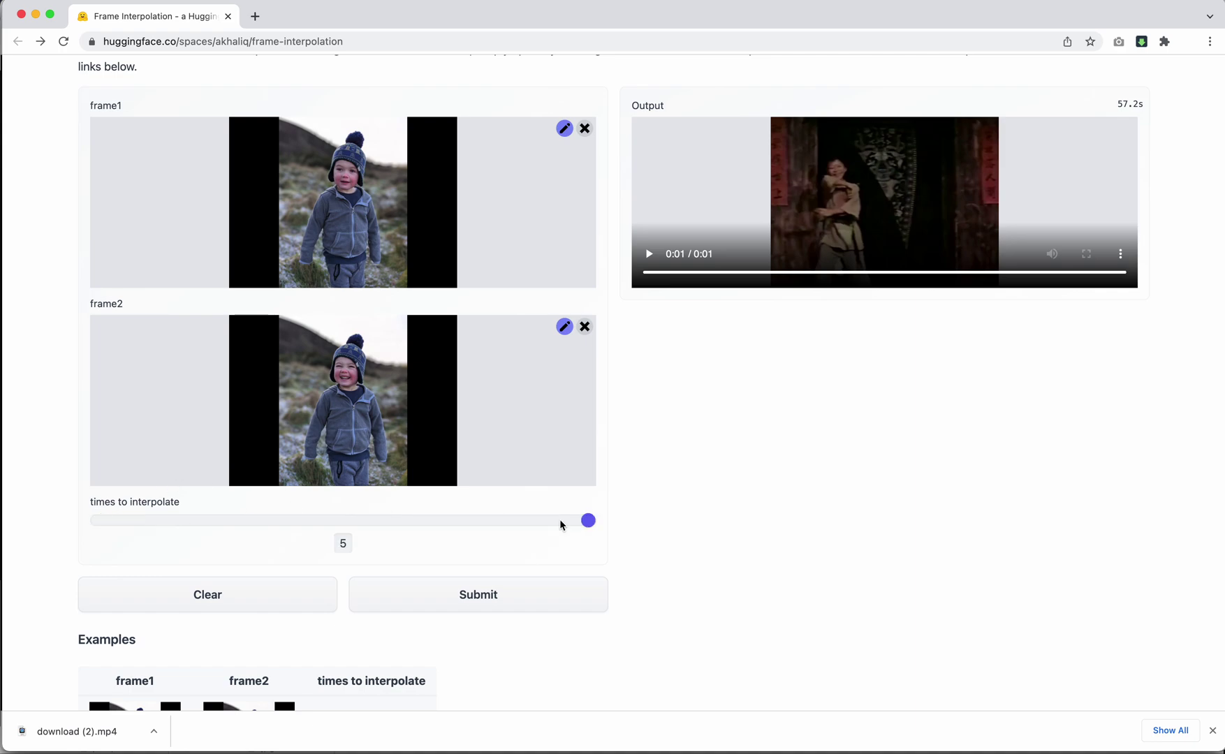
Submit the child portrait frames and wait about 63 seconds for the output video.
{"action": "left_click", "coordinate": [482, 595]}
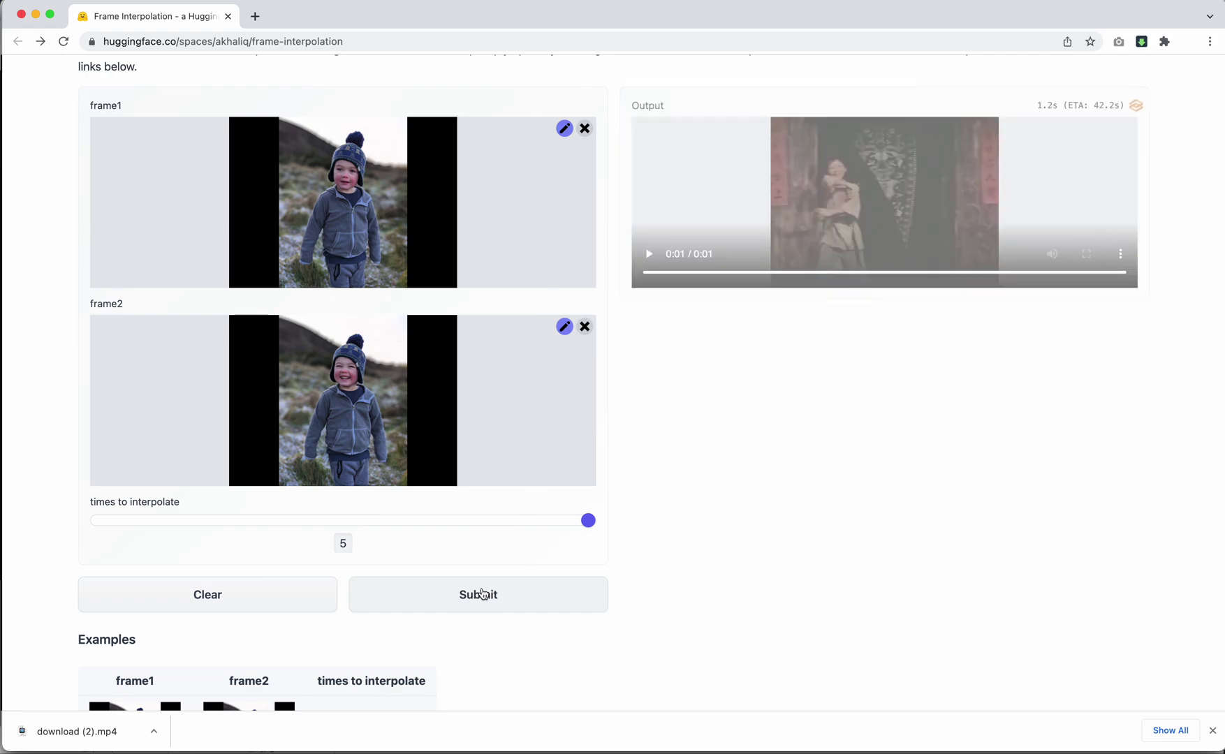
{"action": "scroll", "coordinate": [834, 538], "scroll_direction": "up", "scroll_amount": 2}
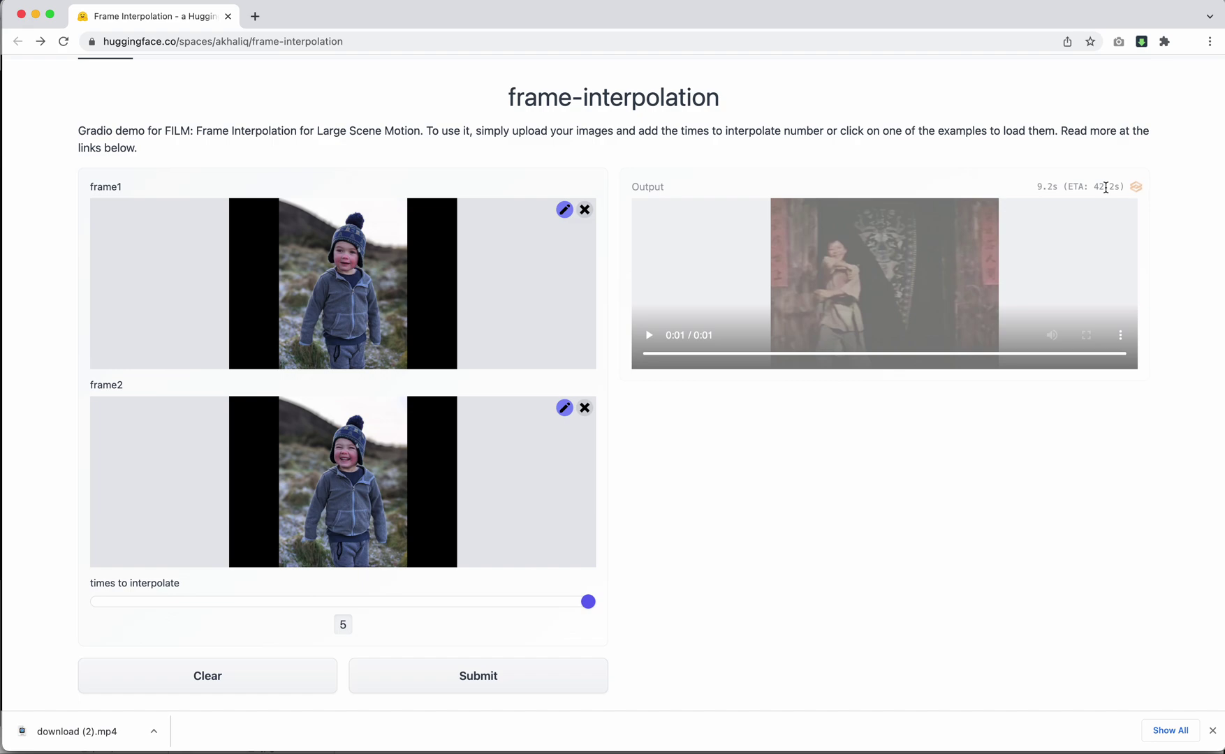
{"action": "scroll", "coordinate": [1045, 192], "scroll_direction": "up", "scroll_amount": 4}
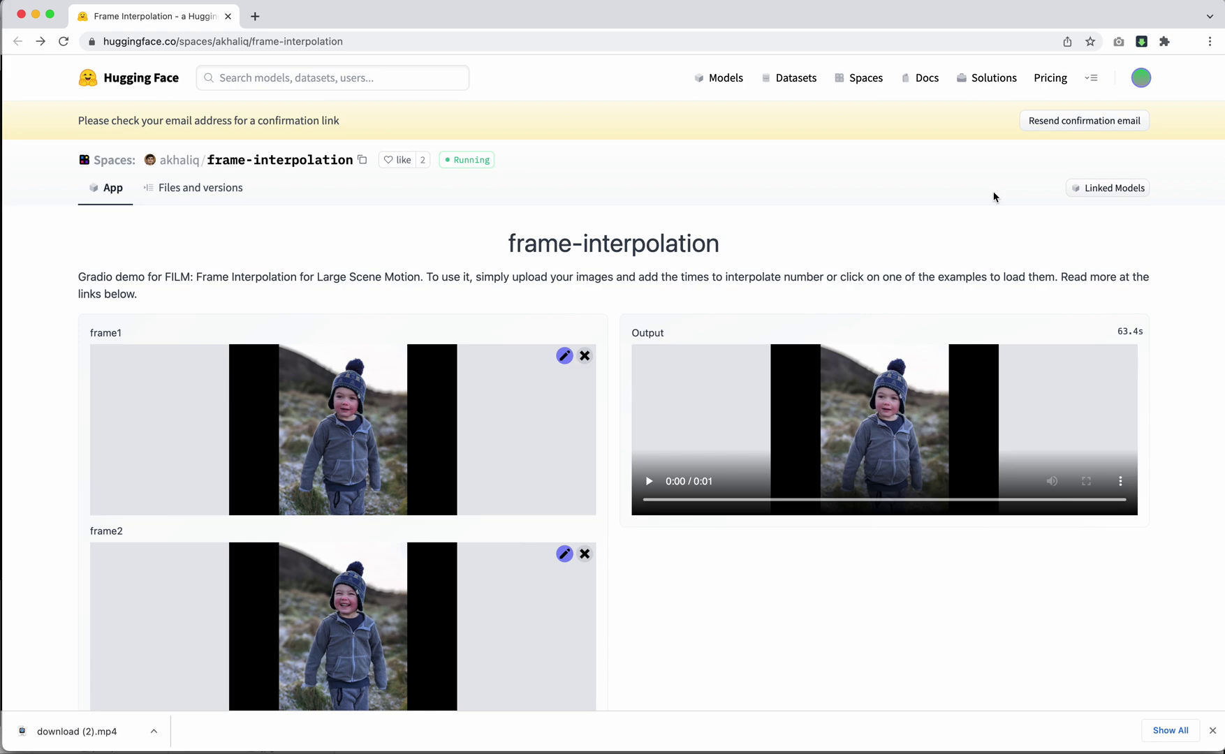
Replay the one-second child portrait output clip five times.
{"action": "left_click", "coordinate": [649, 481]}
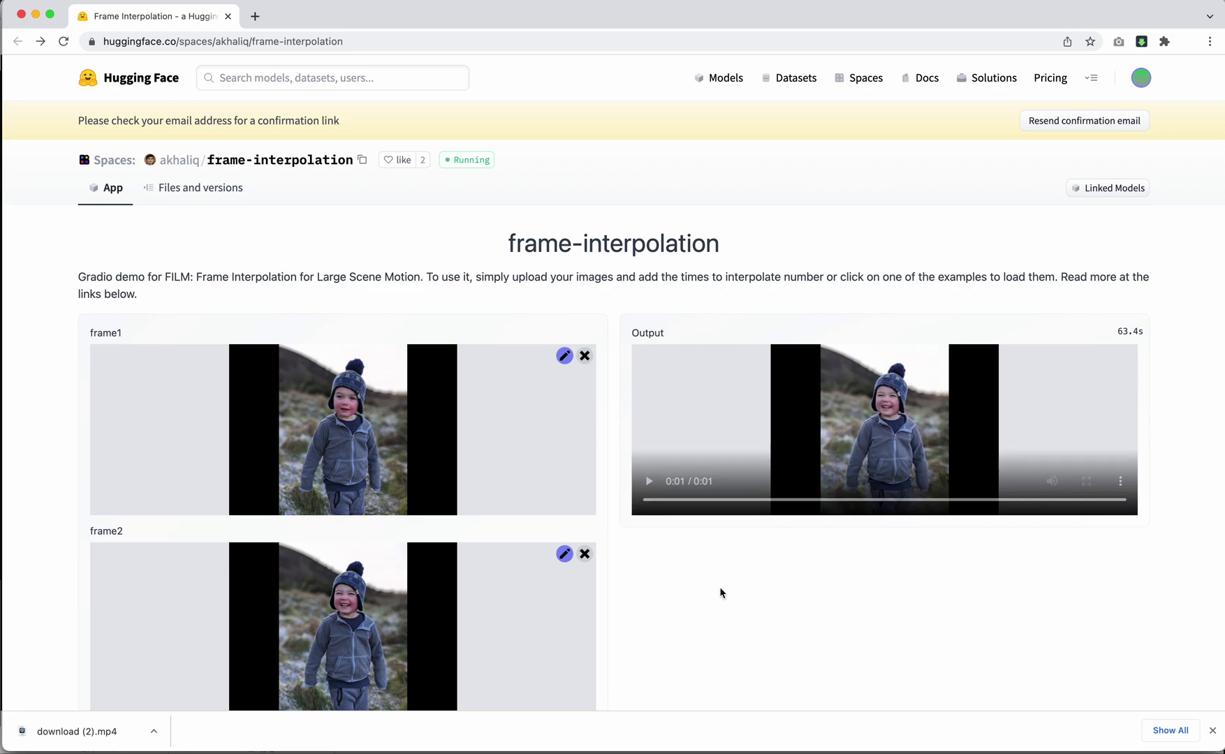
{"action": "left_click", "coordinate": [649, 482]}
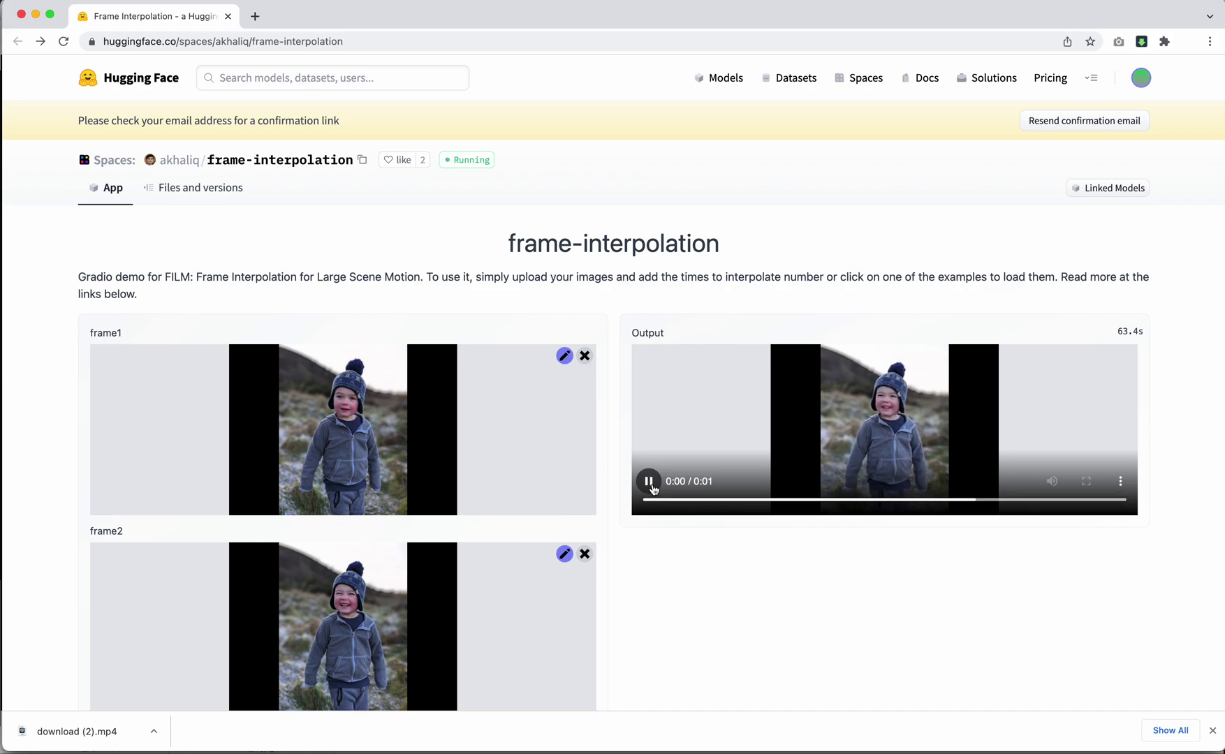
{"action": "left_click", "coordinate": [651, 485]}
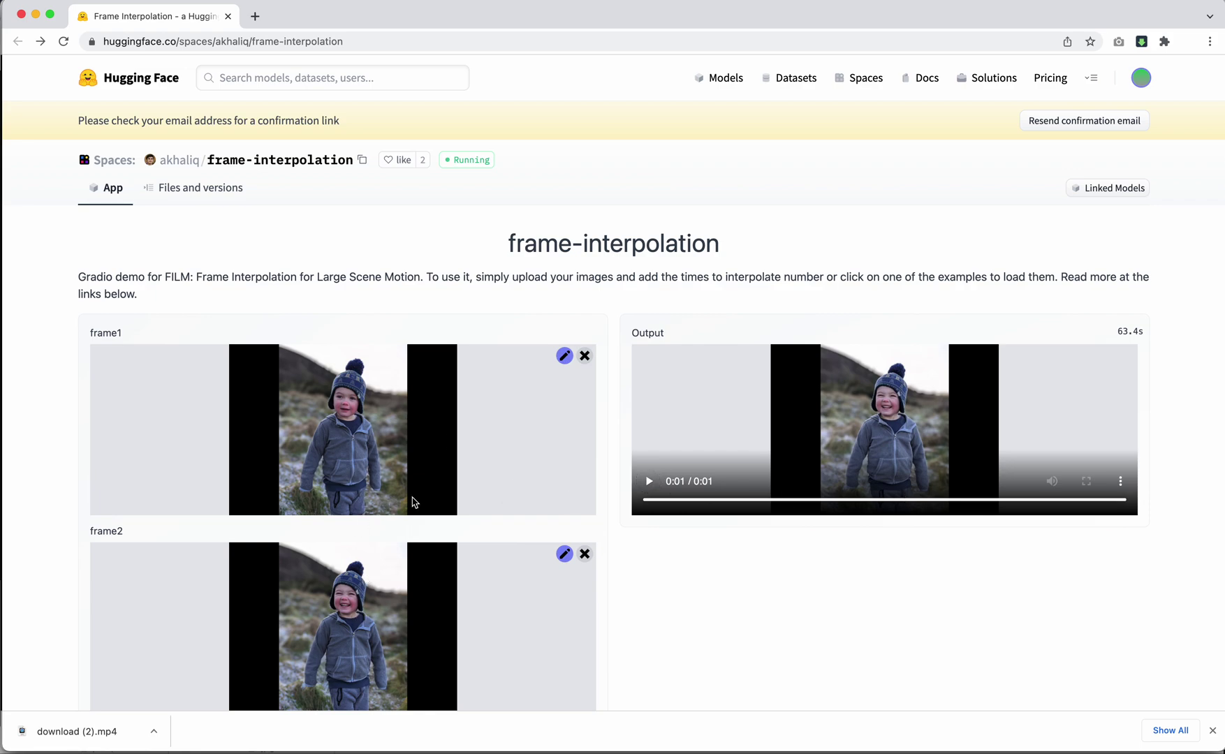
{"action": "left_click", "coordinate": [648, 482]}
{"action": "left_click", "coordinate": [646, 481]}
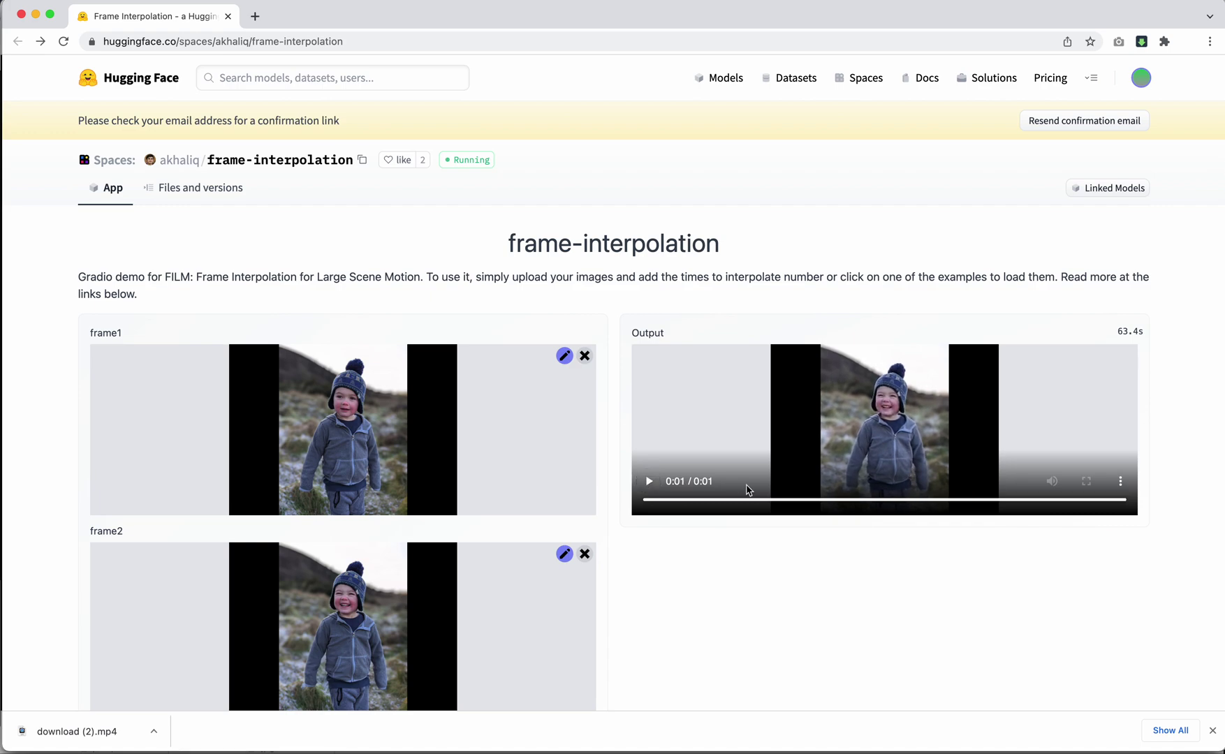